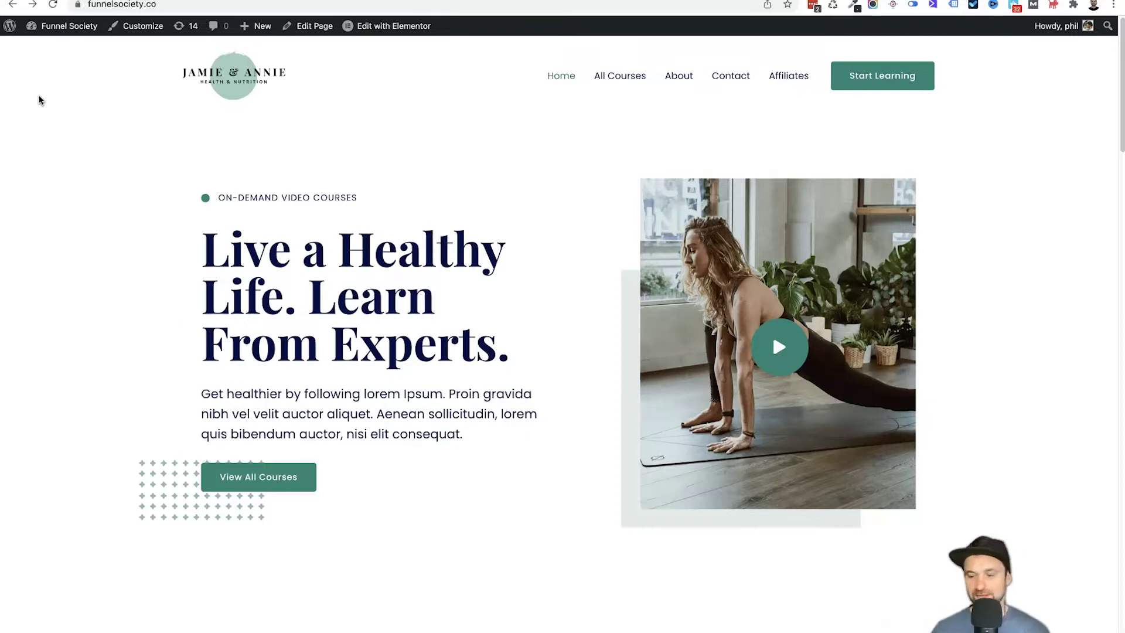
# Open the Funnel Society and Web Automation WordPress admin dashboards.
pyautogui.click(154, 5)
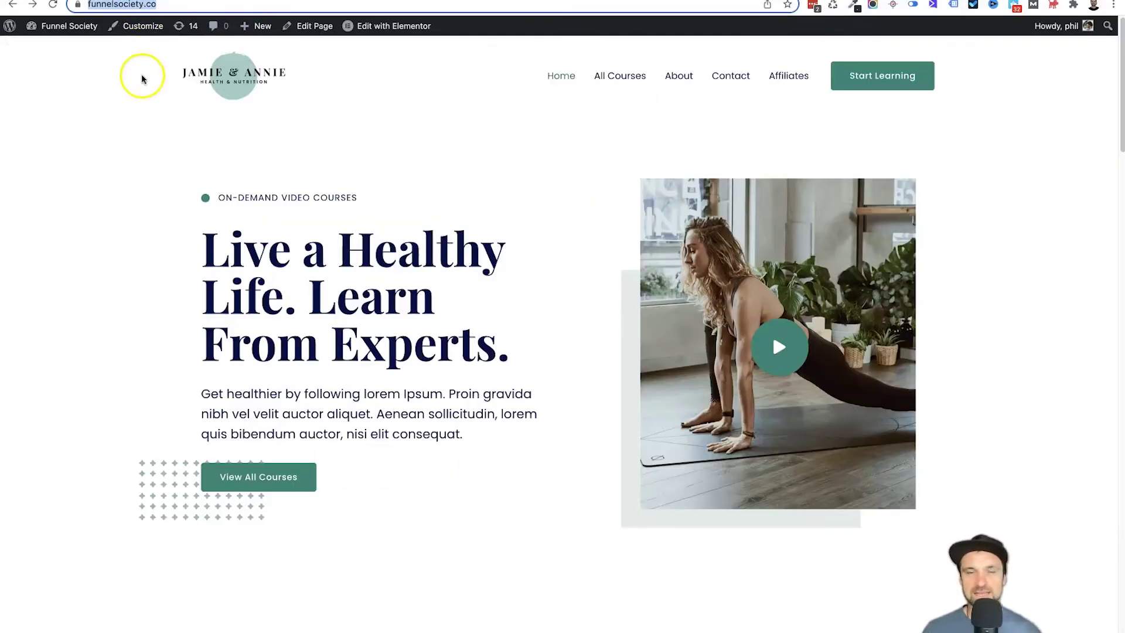
pyautogui.moveTo(64, 29)
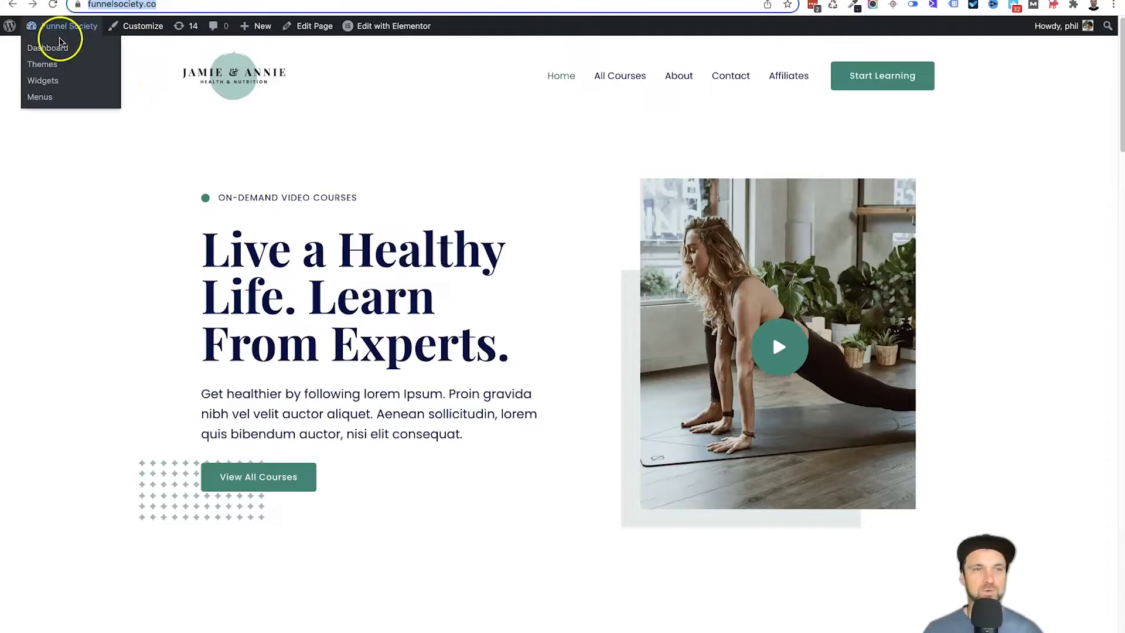
pyautogui.click(48, 47)
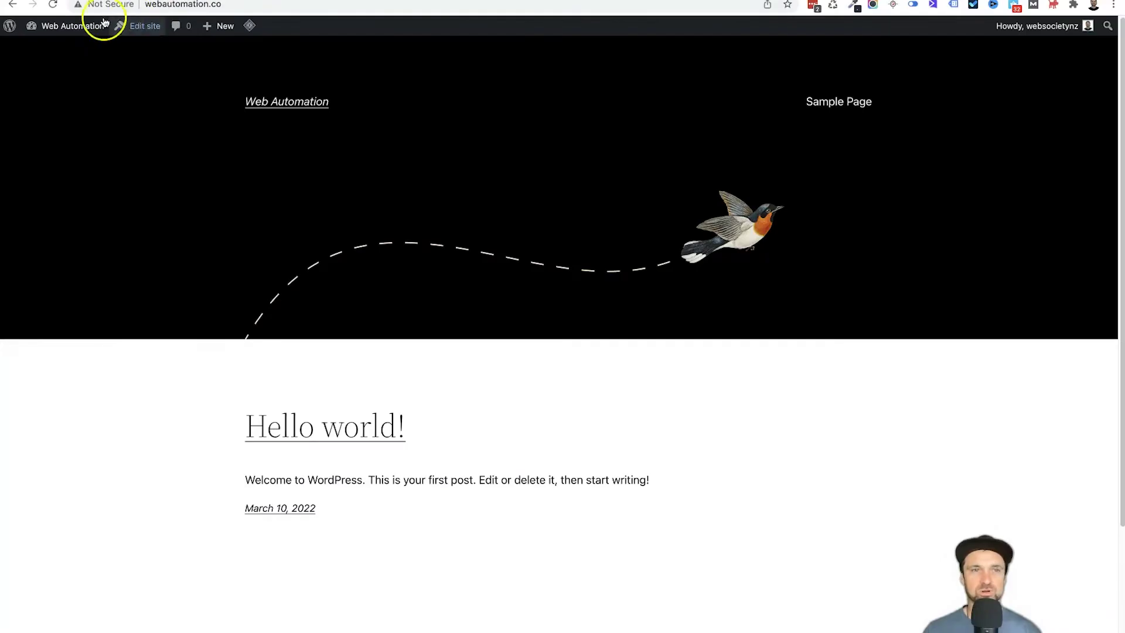
pyautogui.moveTo(78, 29)
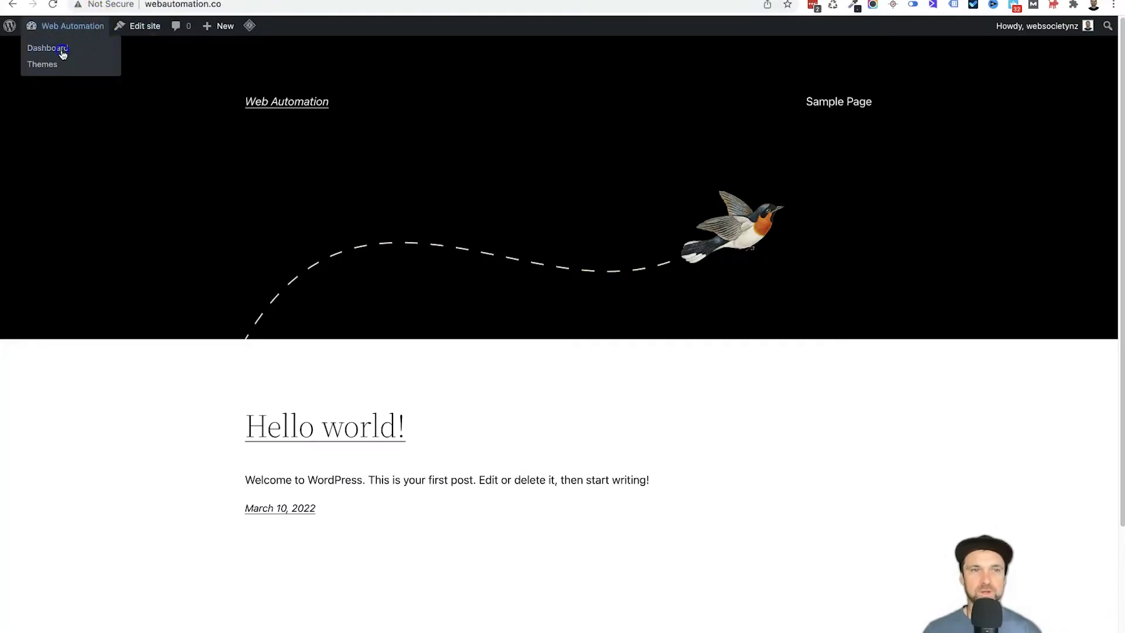
pyautogui.click(100, 47)
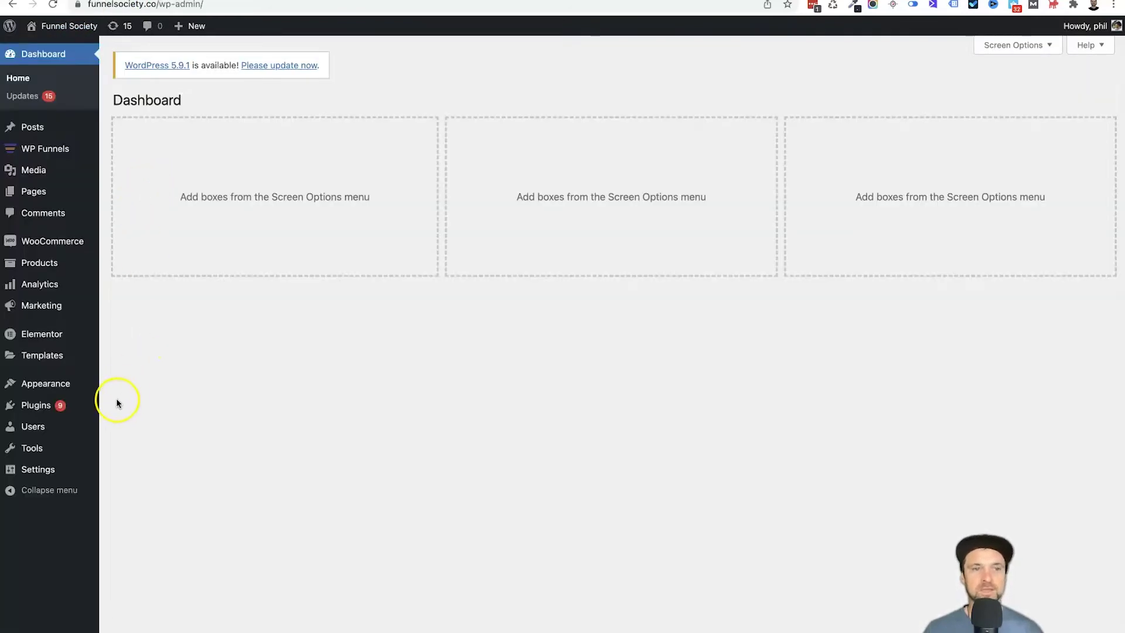
# Search 'migration' and install and activate All-in-One WP Migration on Funnel Society.
pyautogui.moveTo(71, 410)
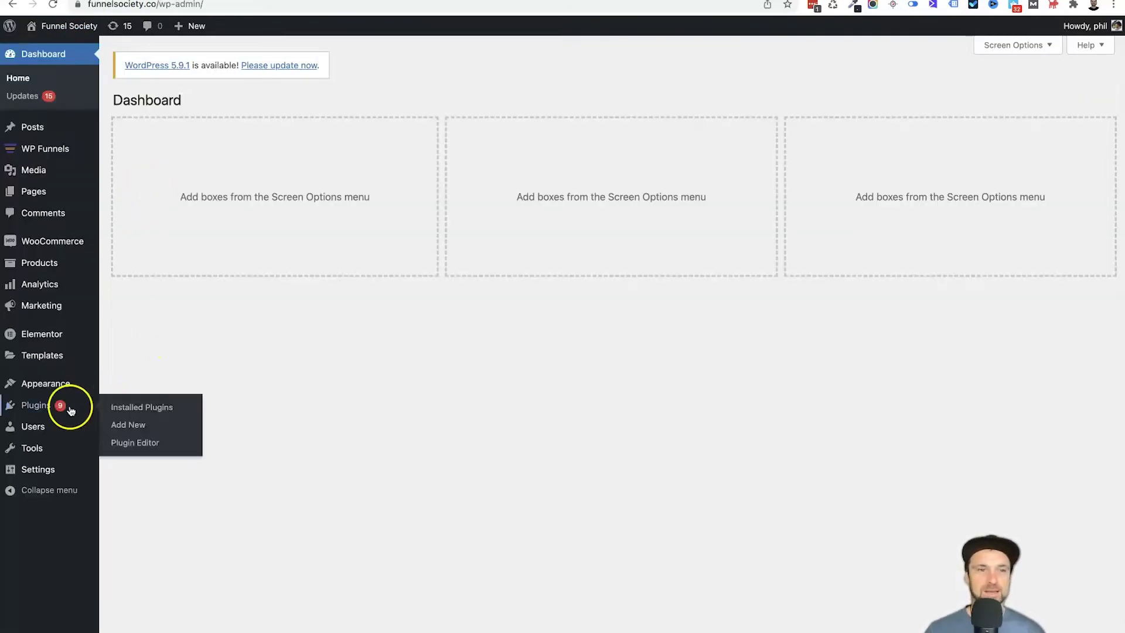
pyautogui.click(126, 426)
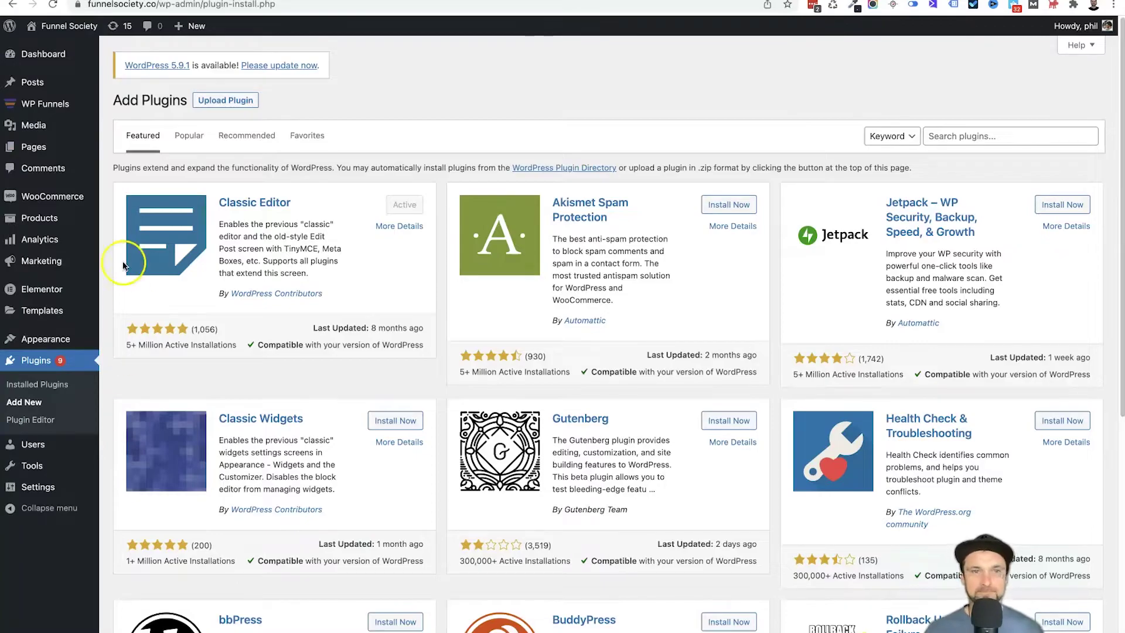
pyautogui.click(941, 136)
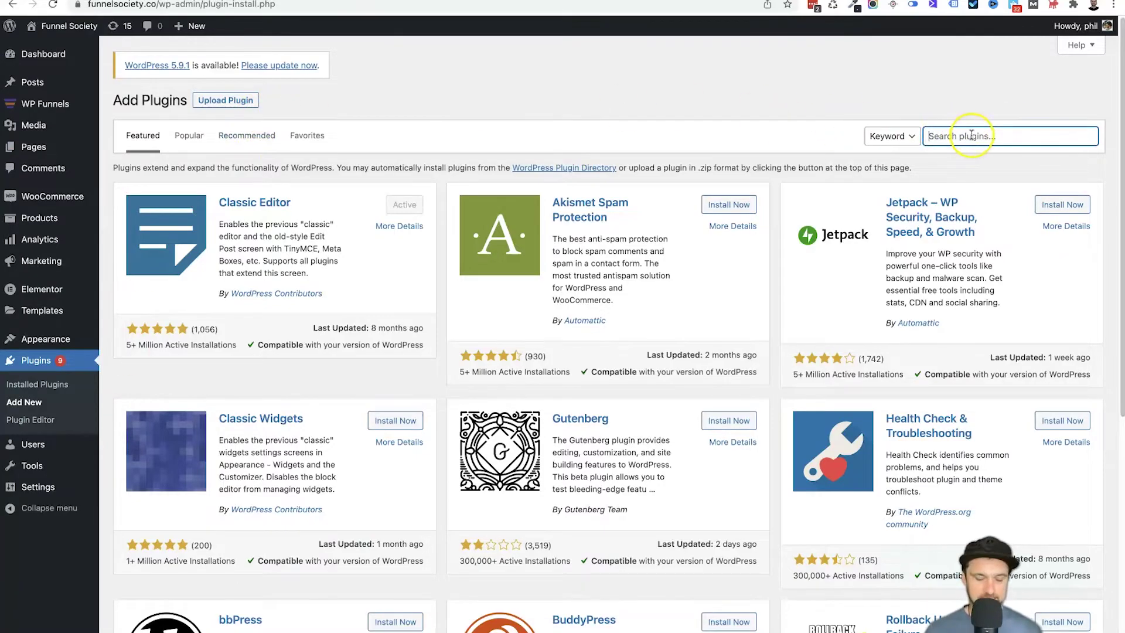
pyautogui.write('migration')
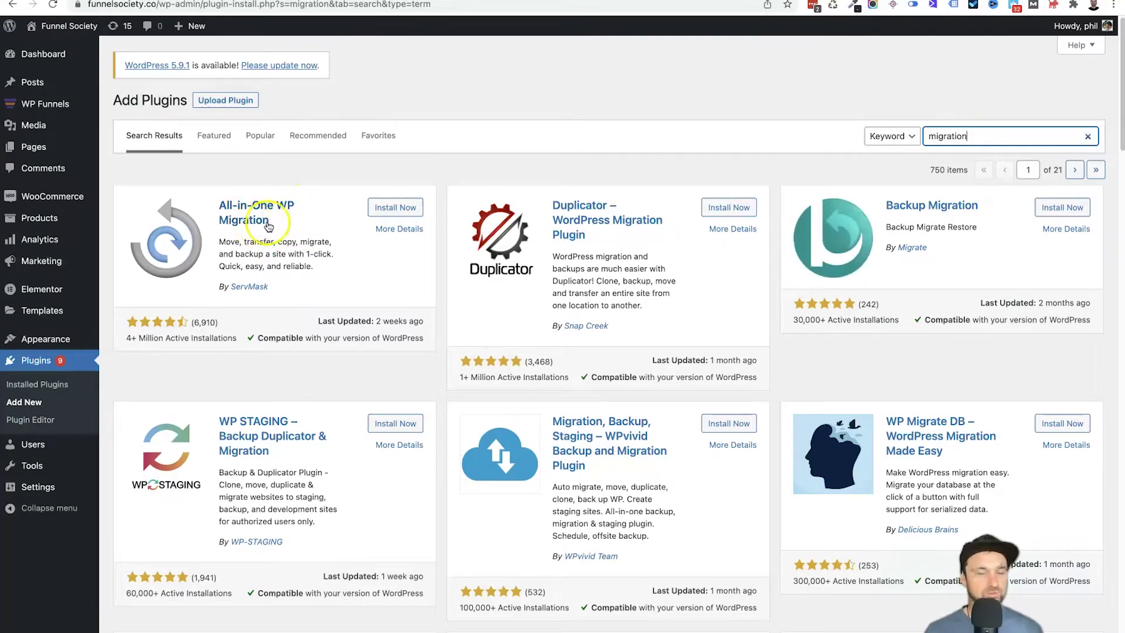
pyautogui.click(396, 208)
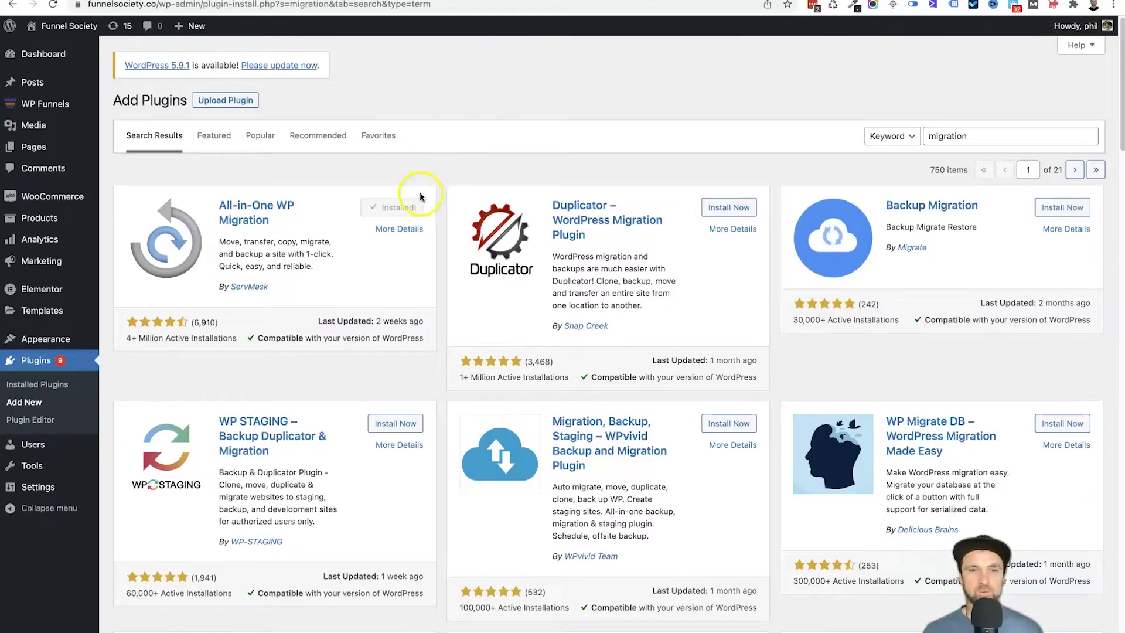
pyautogui.click(402, 209)
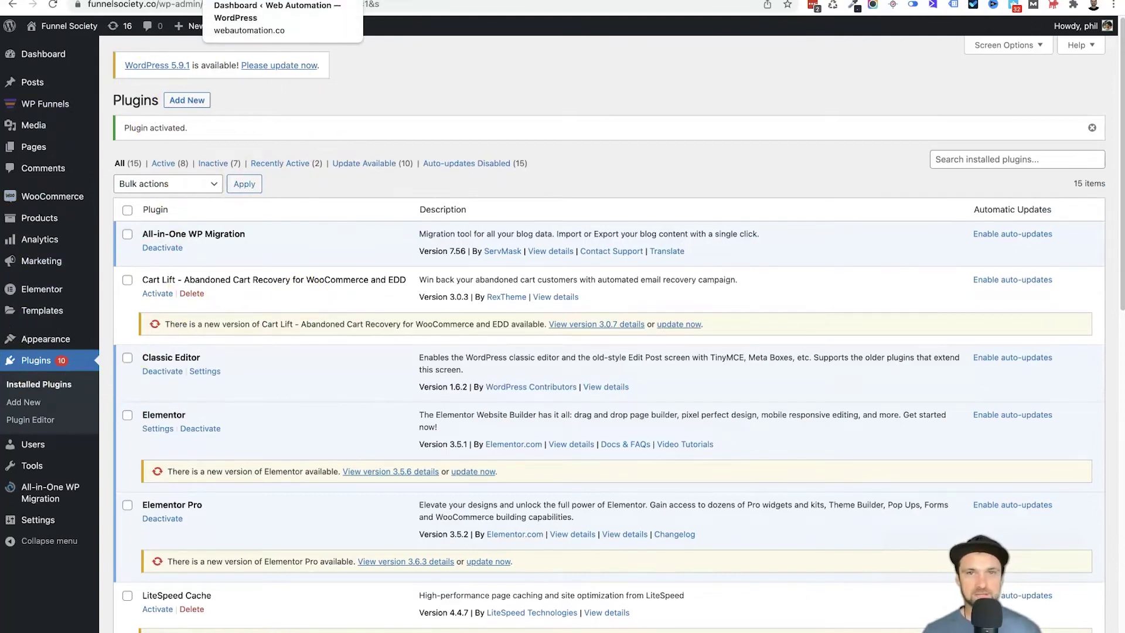
pyautogui.click(270, 2)
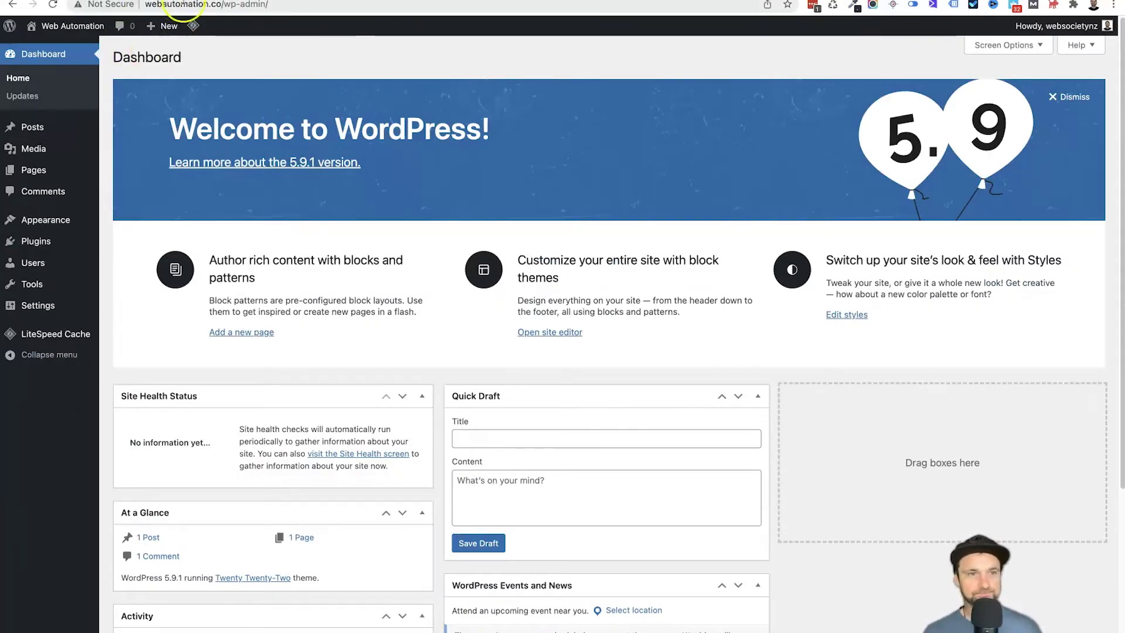
# On webautomation.co, search 'migration' and install and activate All-in-One WP Migration.
pyautogui.moveTo(41, 240)
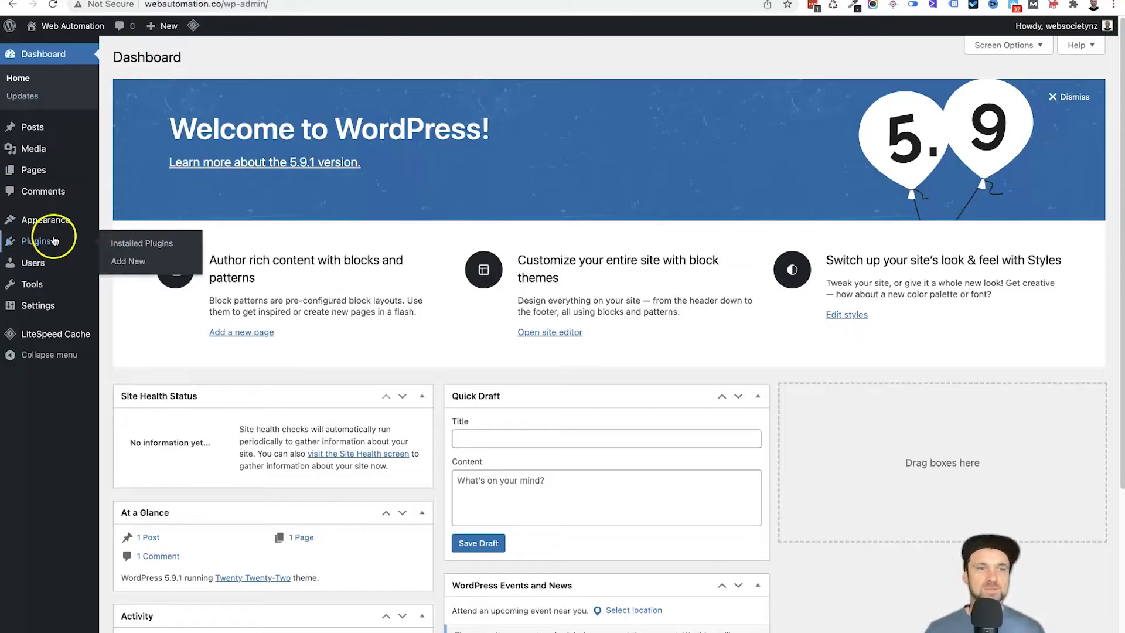
pyautogui.click(126, 264)
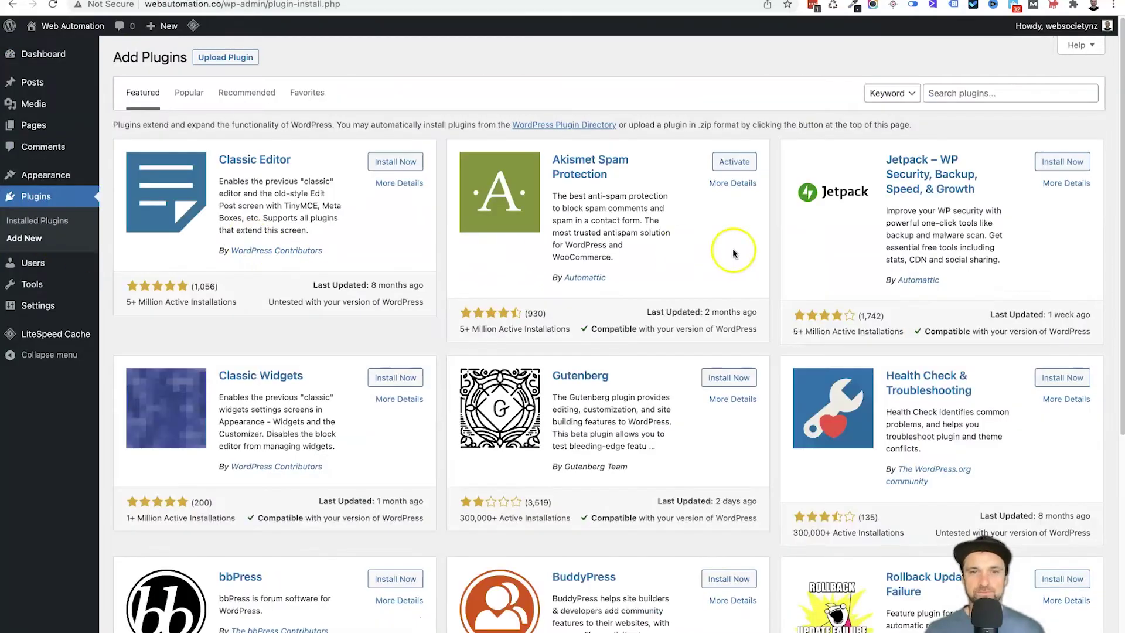
pyautogui.click(970, 95)
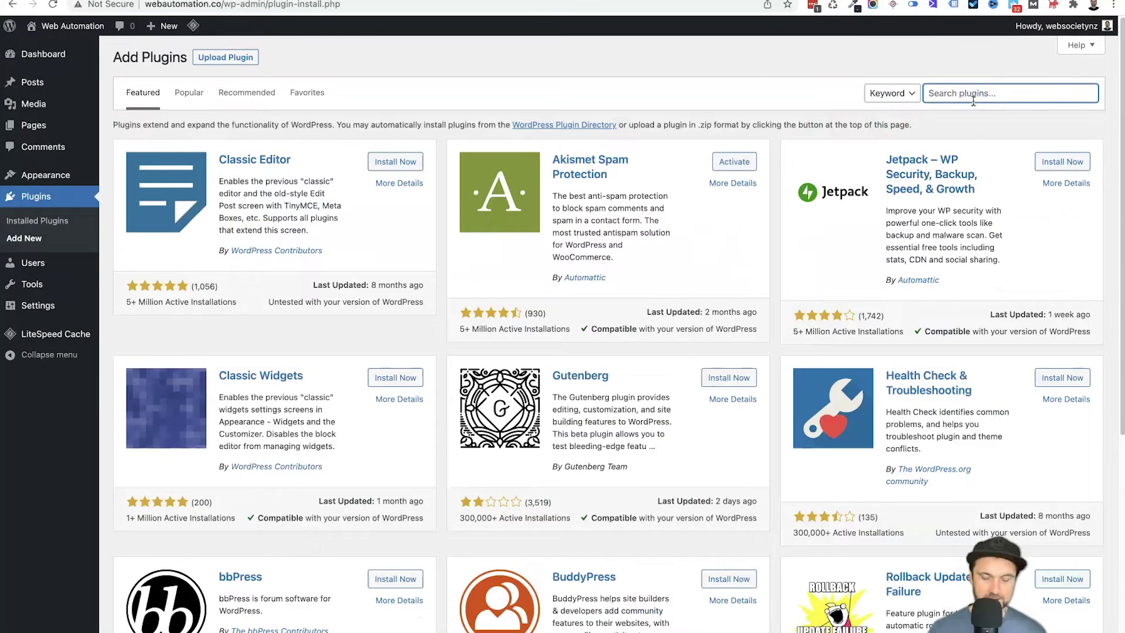
pyautogui.write('migration')
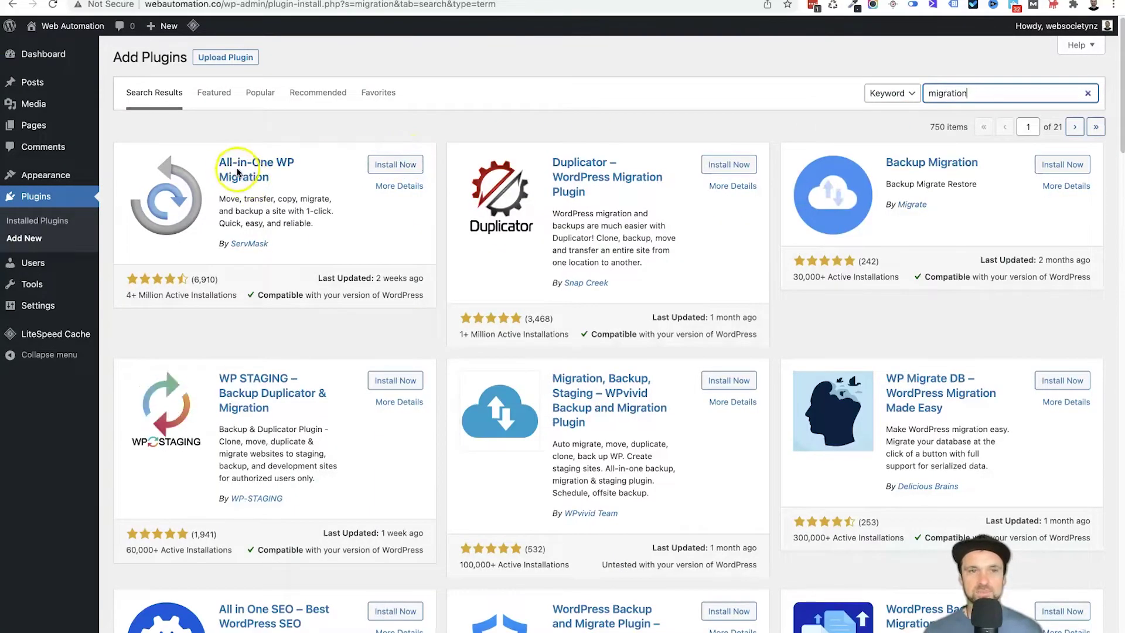
pyautogui.click(408, 166)
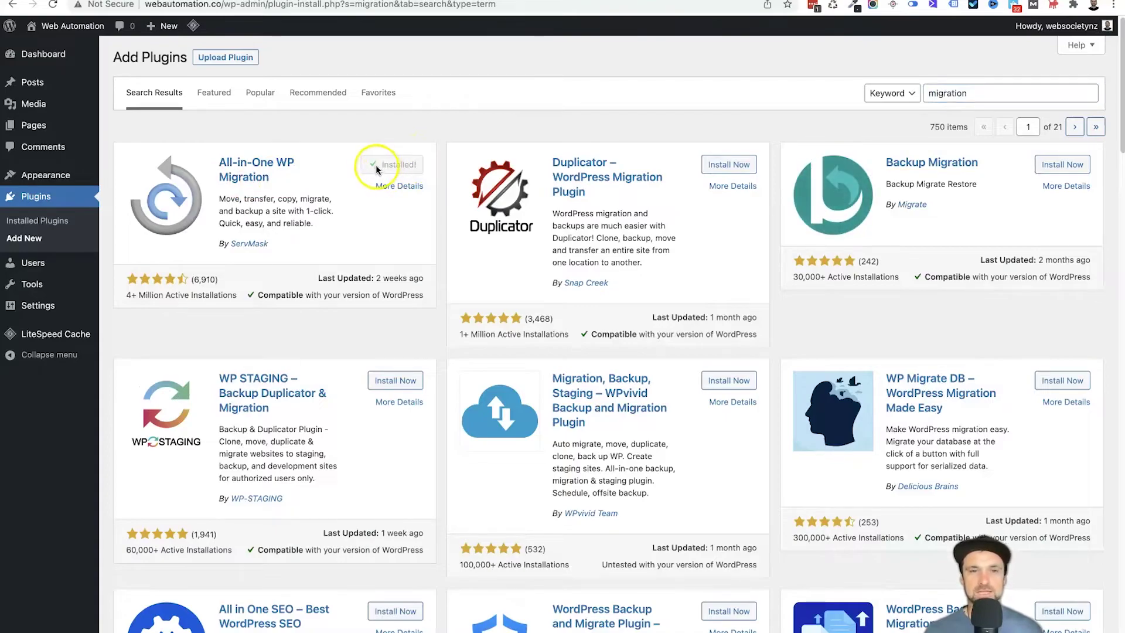
pyautogui.click(404, 170)
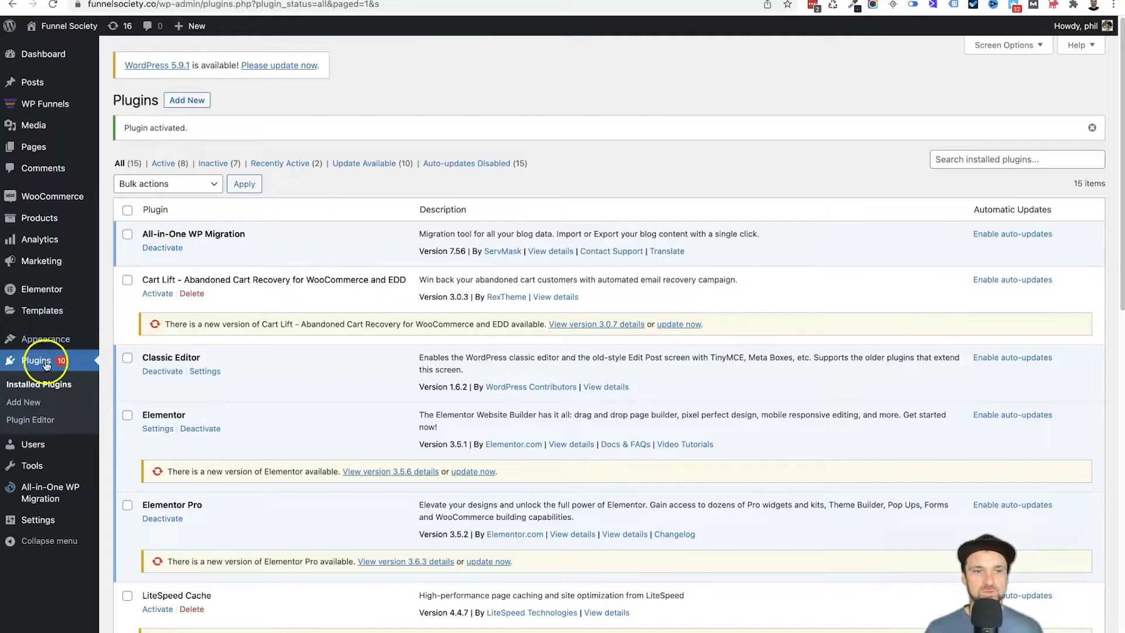
# Export the entire Funnel Society site to a file with All-in-One WP Migration.
pyautogui.moveTo(45, 492)
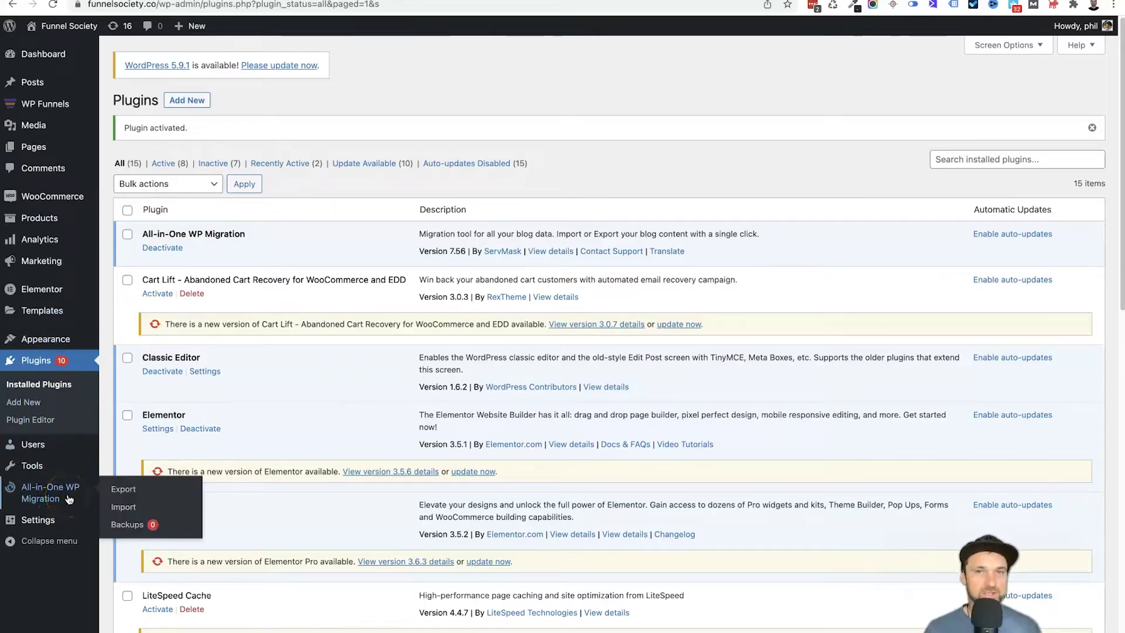
pyautogui.click(118, 493)
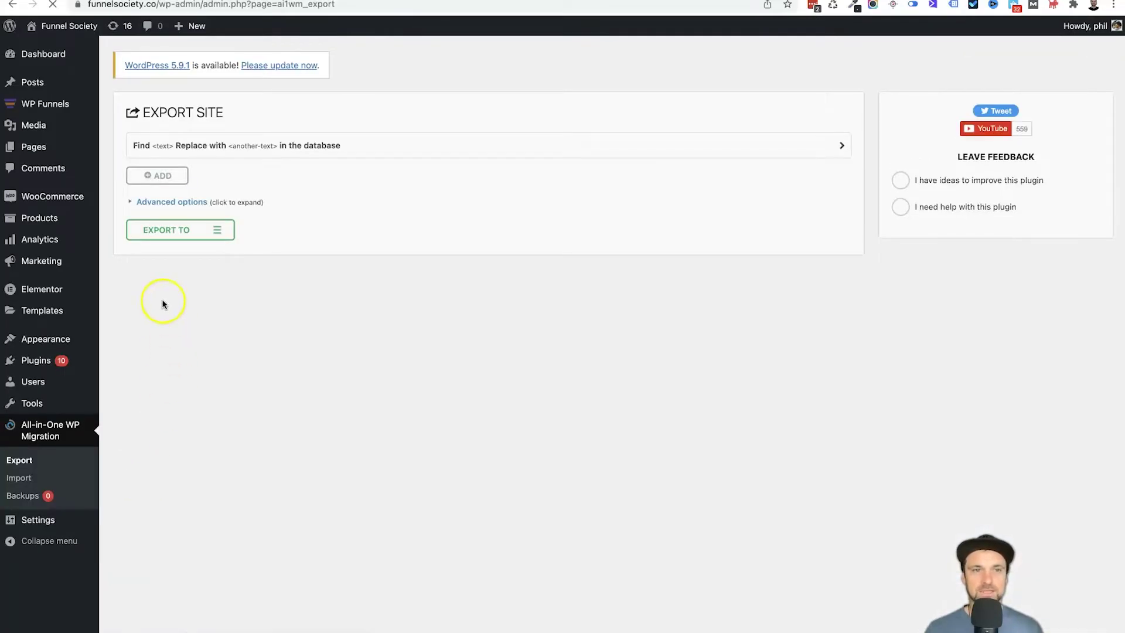
pyautogui.click(176, 237)
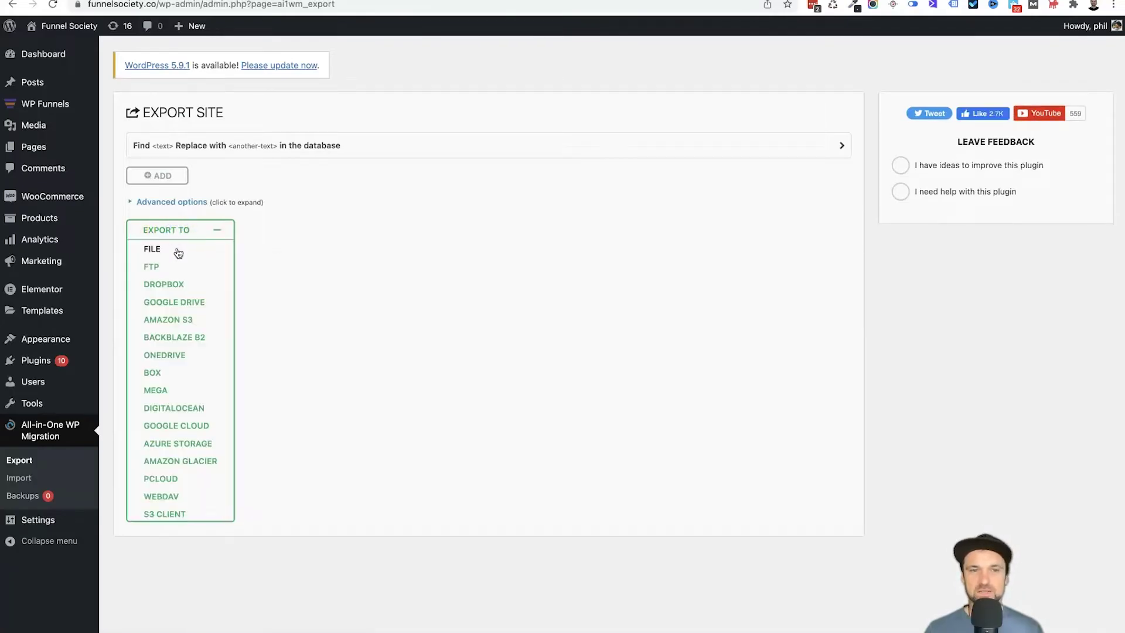
pyautogui.click(178, 252)
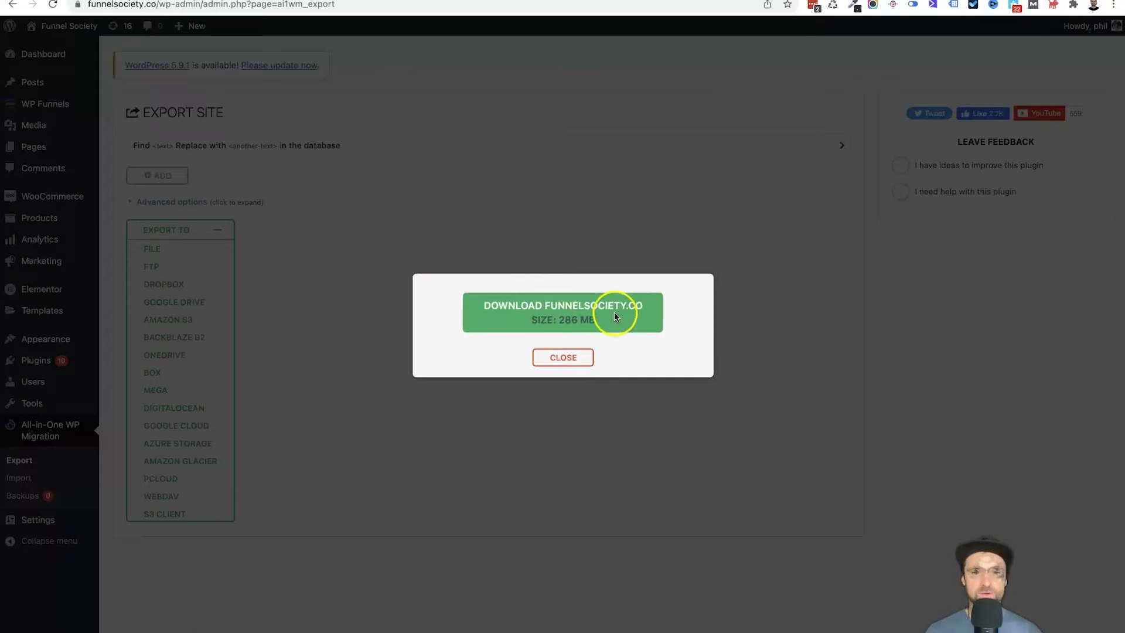
# Download the 286 MB funnelsociety.co .wpress backup and check the finished download.
pyautogui.click(582, 315)
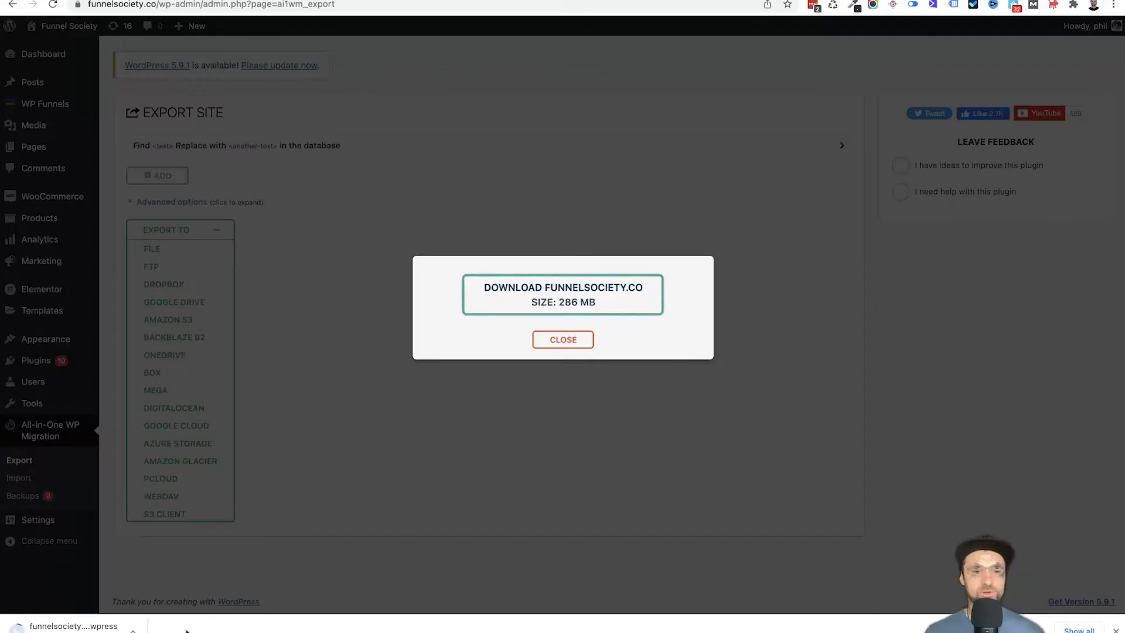
pyautogui.click(82, 627)
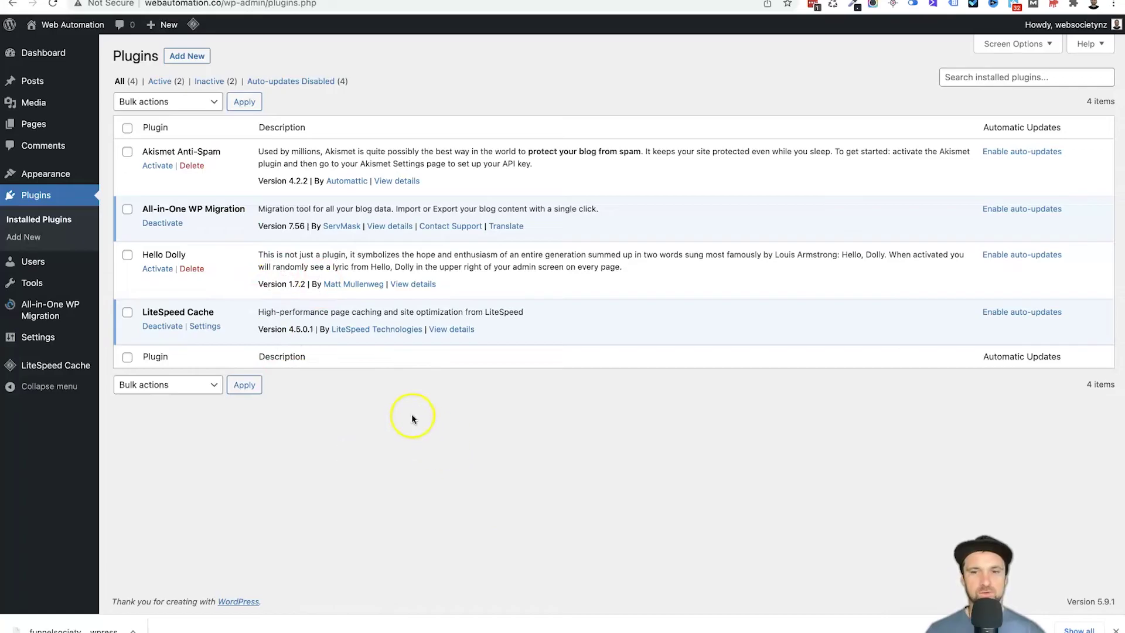
# Drop the downloaded funnelsociety.co .wpress backup onto the Web Automation import page.
pyautogui.moveTo(64, 309)
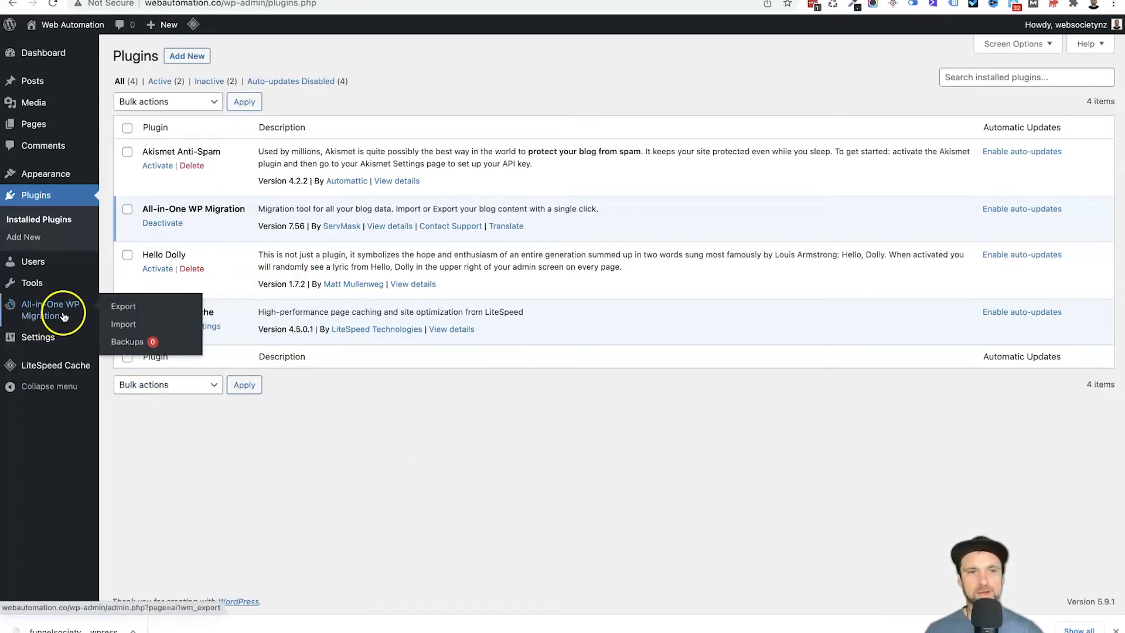
pyautogui.click(122, 326)
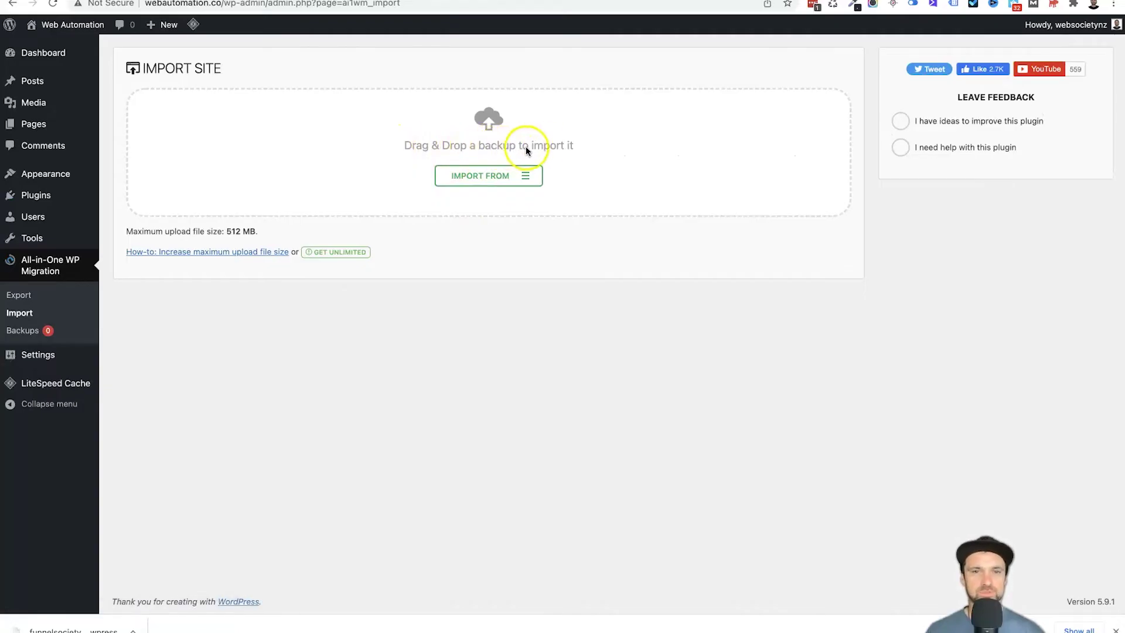
pyautogui.click(510, 176)
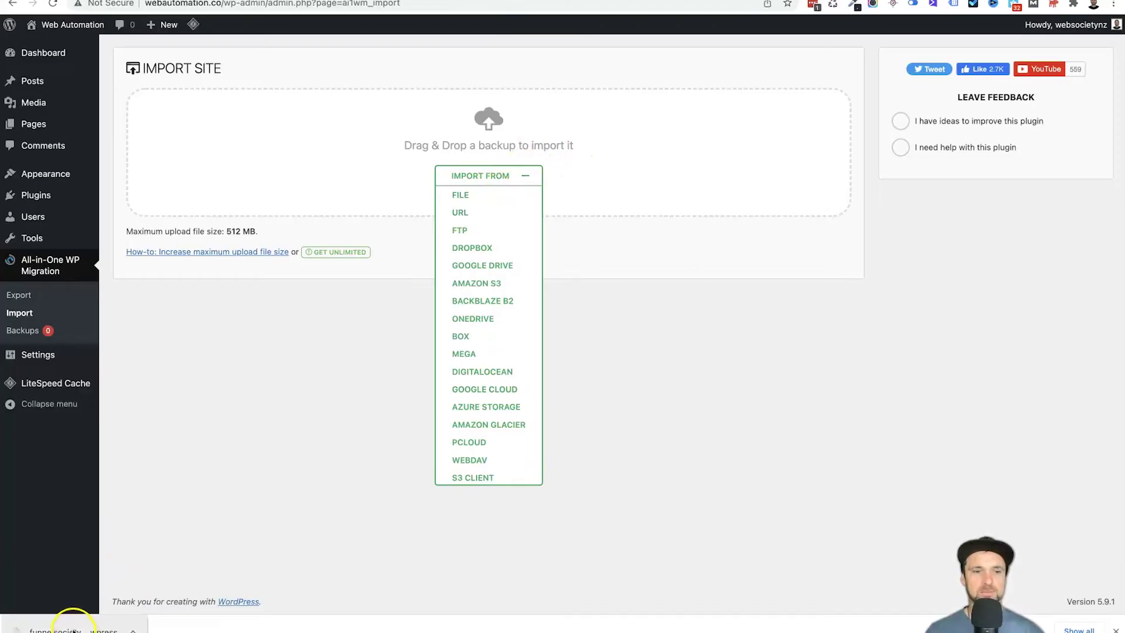
pyautogui.moveTo(79, 621); pyautogui.dragTo(447, 144)
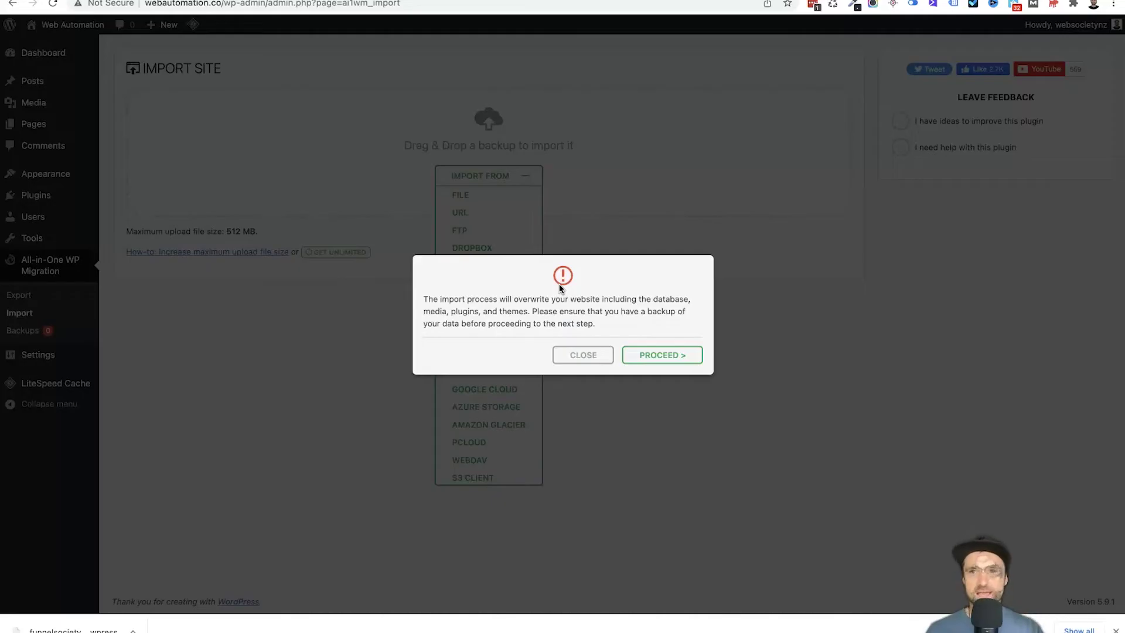
# Confirm overwriting Web Automation with the backup and close the import success message.
pyautogui.click(646, 354)
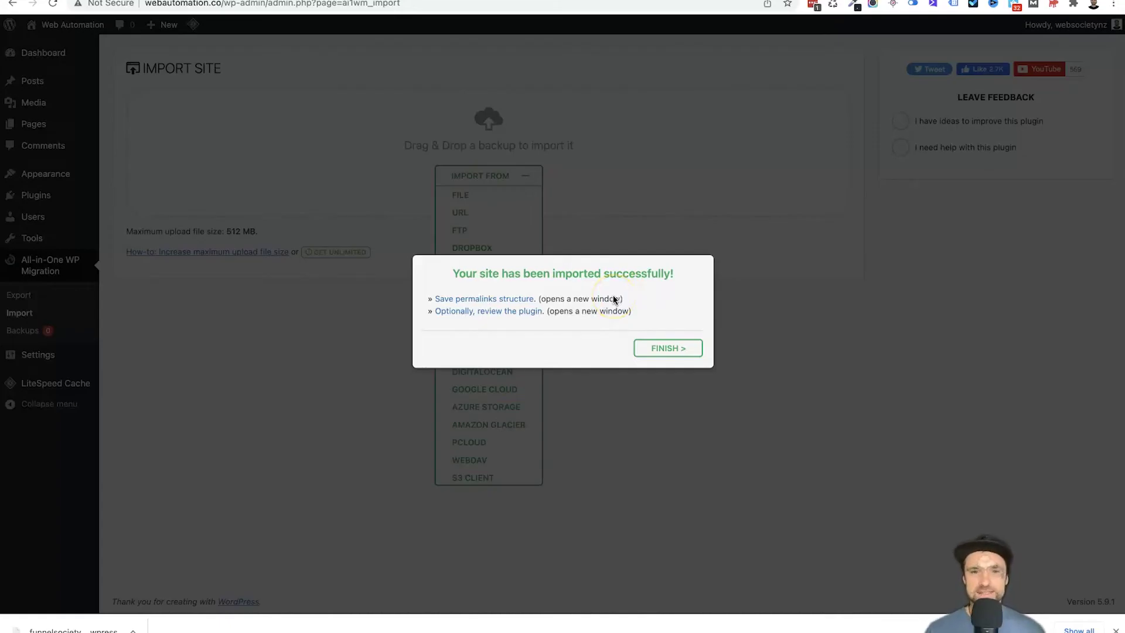
pyautogui.click(669, 348)
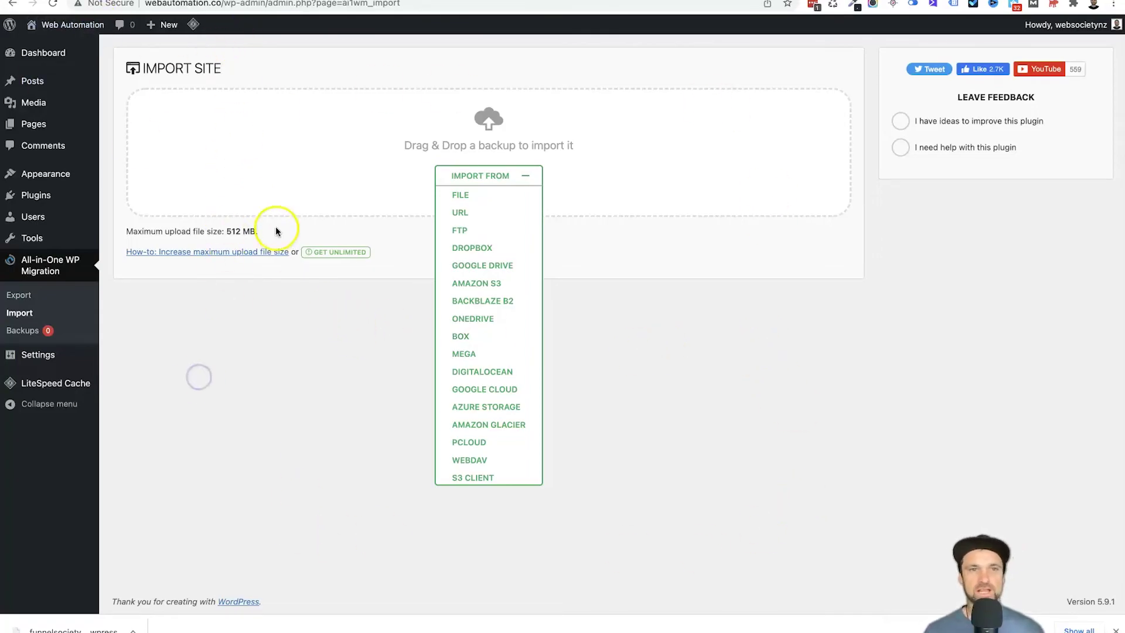
# Load the webautomation.co homepage, then close the export window and view funnelsociety.co live.
pyautogui.moveTo(73, 27)
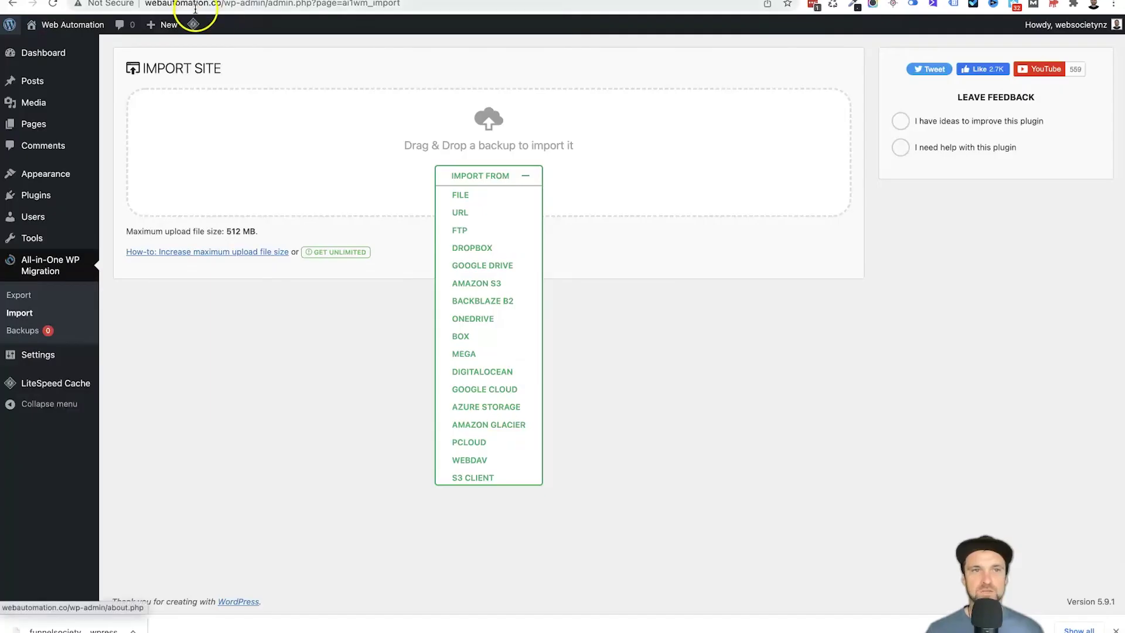
pyautogui.moveTo(224, 5); pyautogui.dragTo(413, 4)
pyautogui.press('BackSpace')
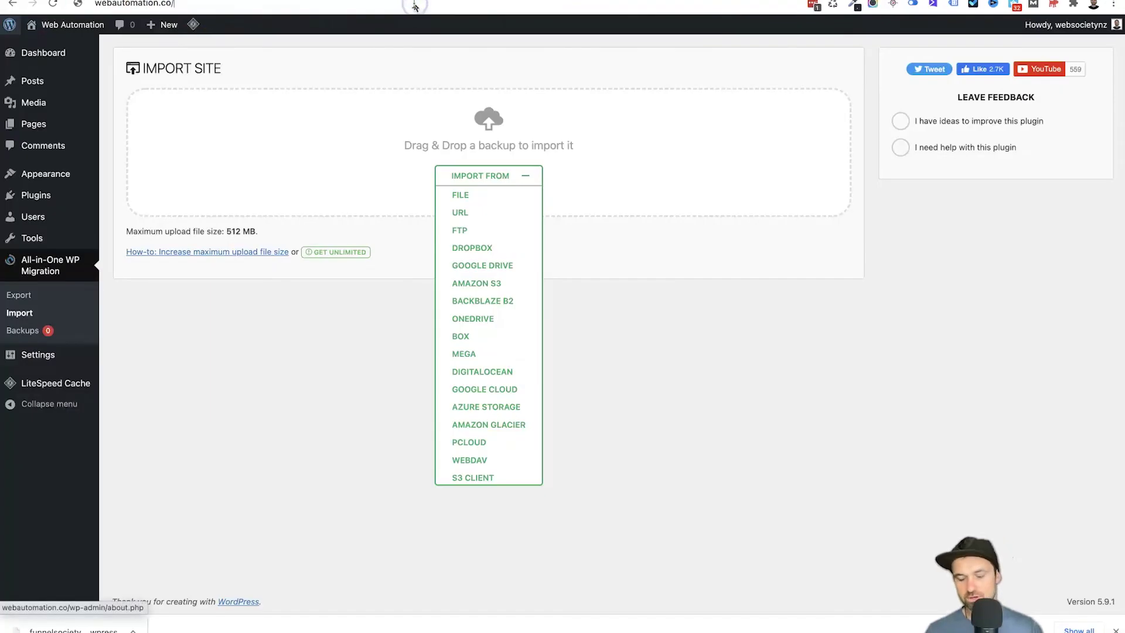
pyautogui.press('Return')
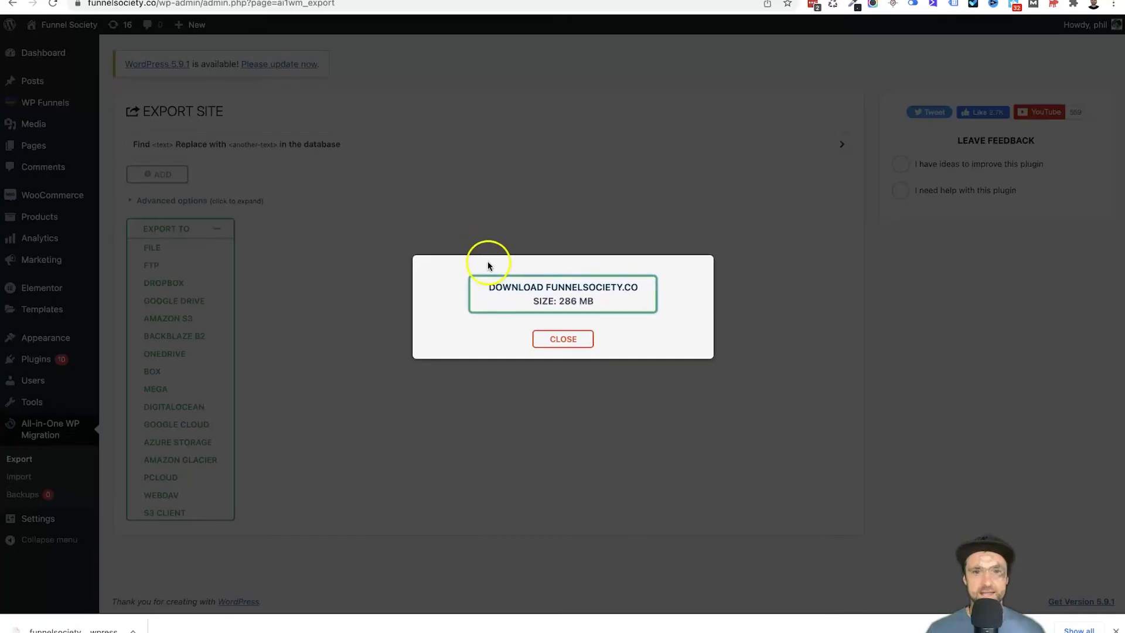
pyautogui.click(536, 338)
pyautogui.click(70, 45)
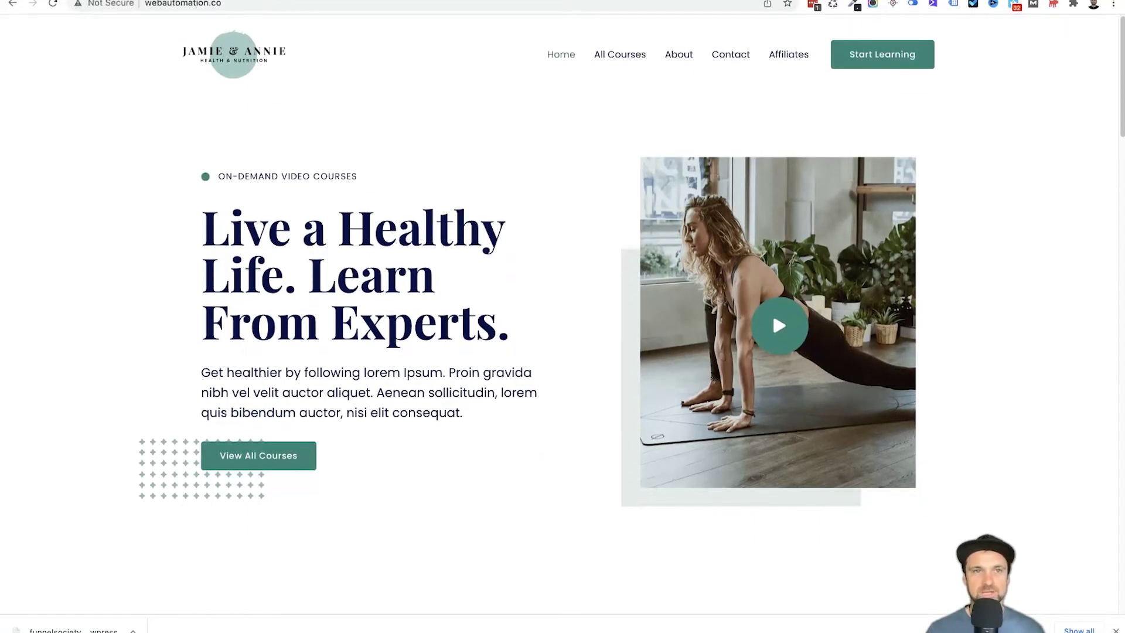
# Go to webautomation.co/wp-admin and run the WordPress database update, continuing to login.
pyautogui.click(235, 7)
pyautogui.write('webautomation.co/wp-adm')
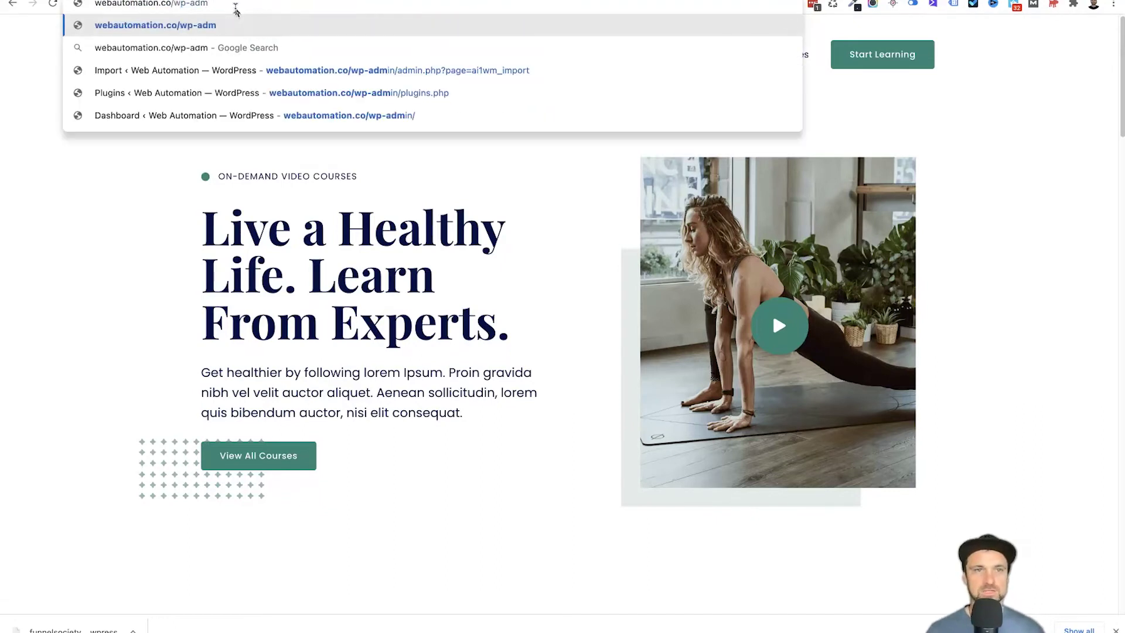
pyautogui.write('in')
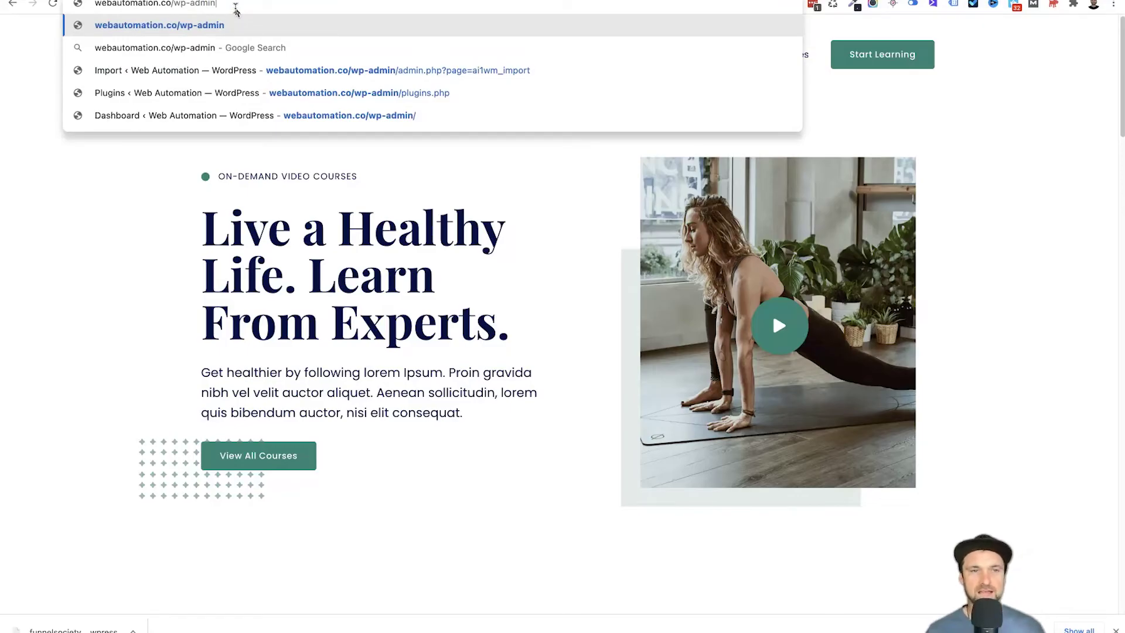
pyautogui.press('Return')
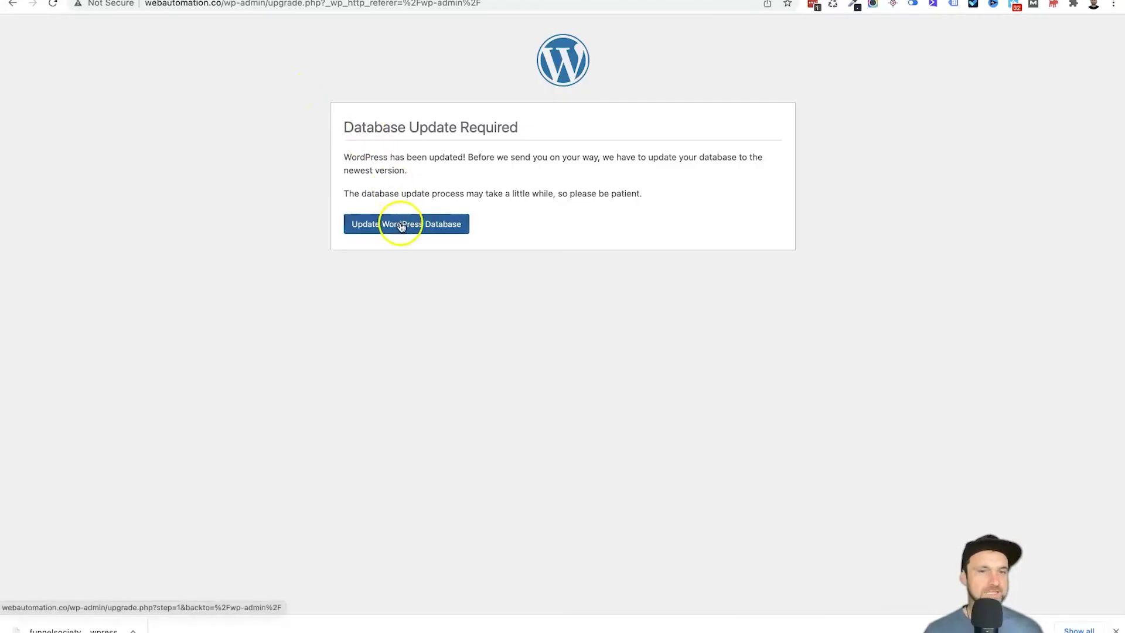
pyautogui.click(401, 227)
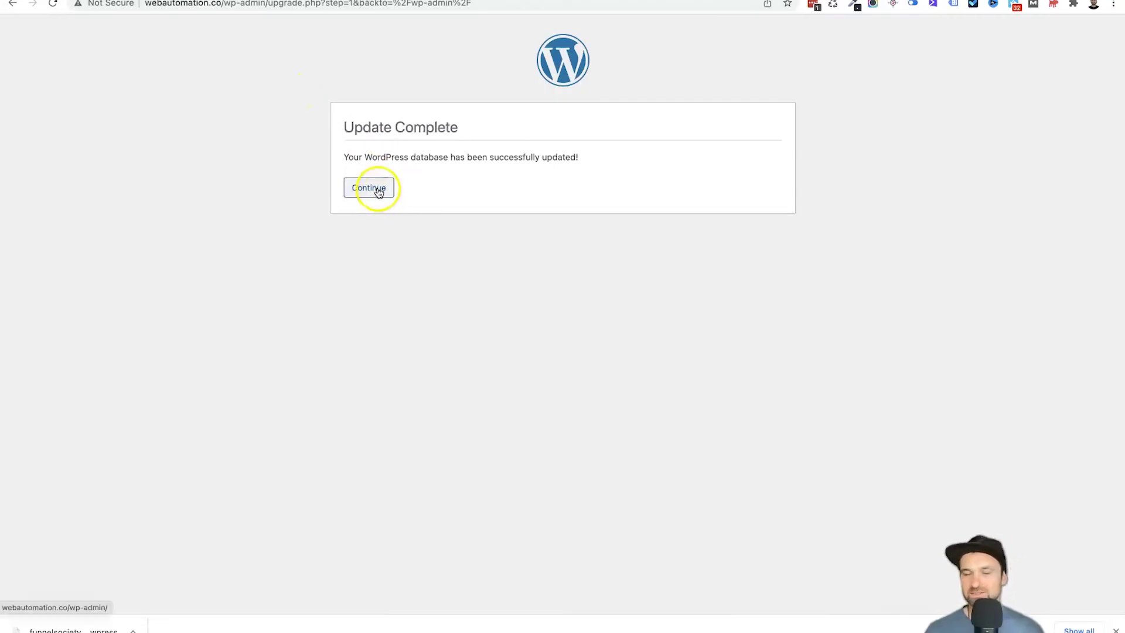
pyautogui.click(378, 192)
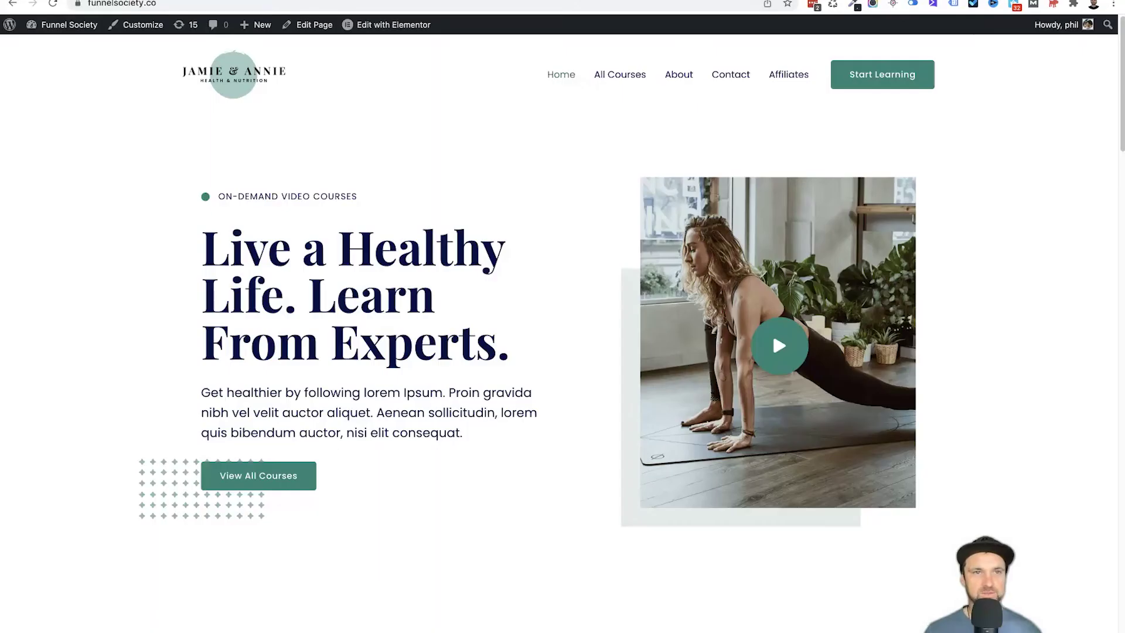
# Open the funnelsociety.co admin dashboard from the site name in the admin bar.
pyautogui.moveTo(69, 24)
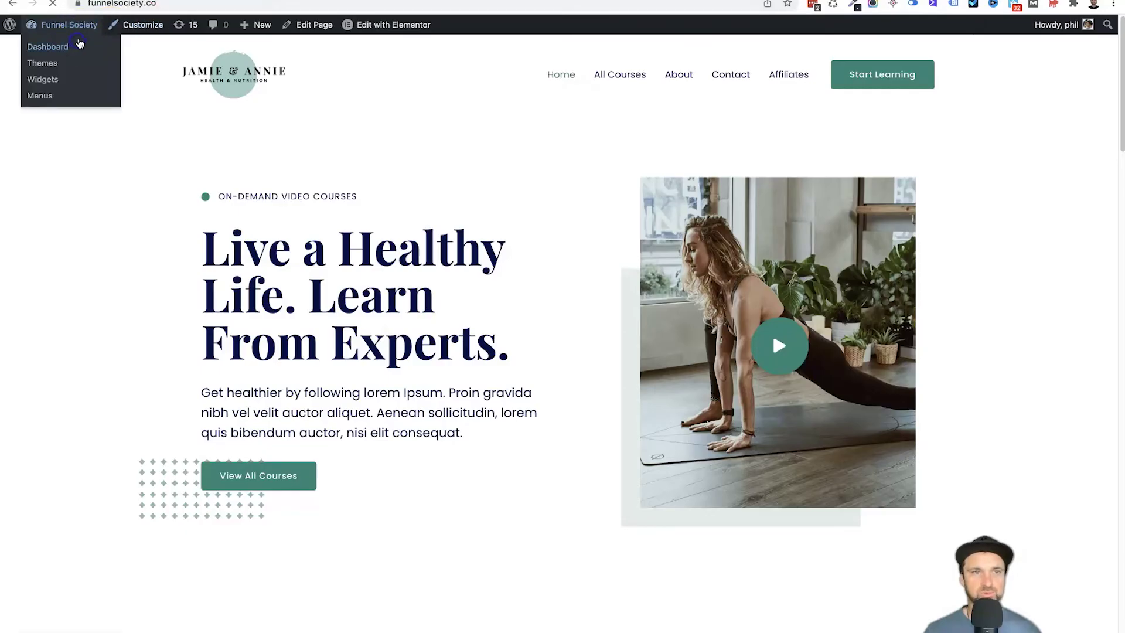
pyautogui.click(81, 45)
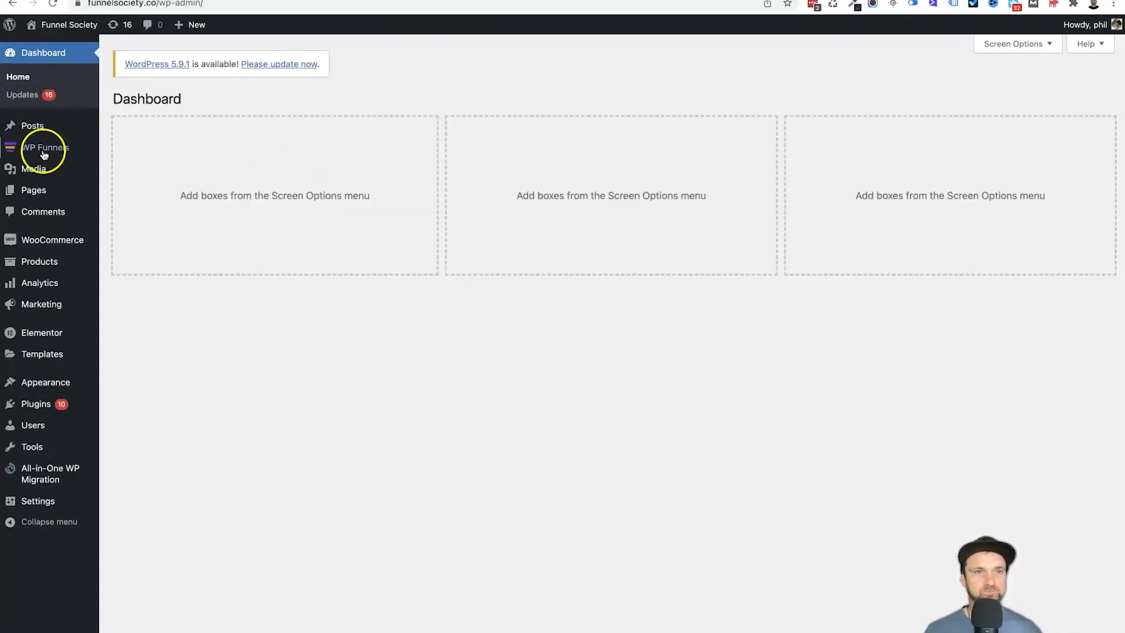
pyautogui.moveTo(46, 148)
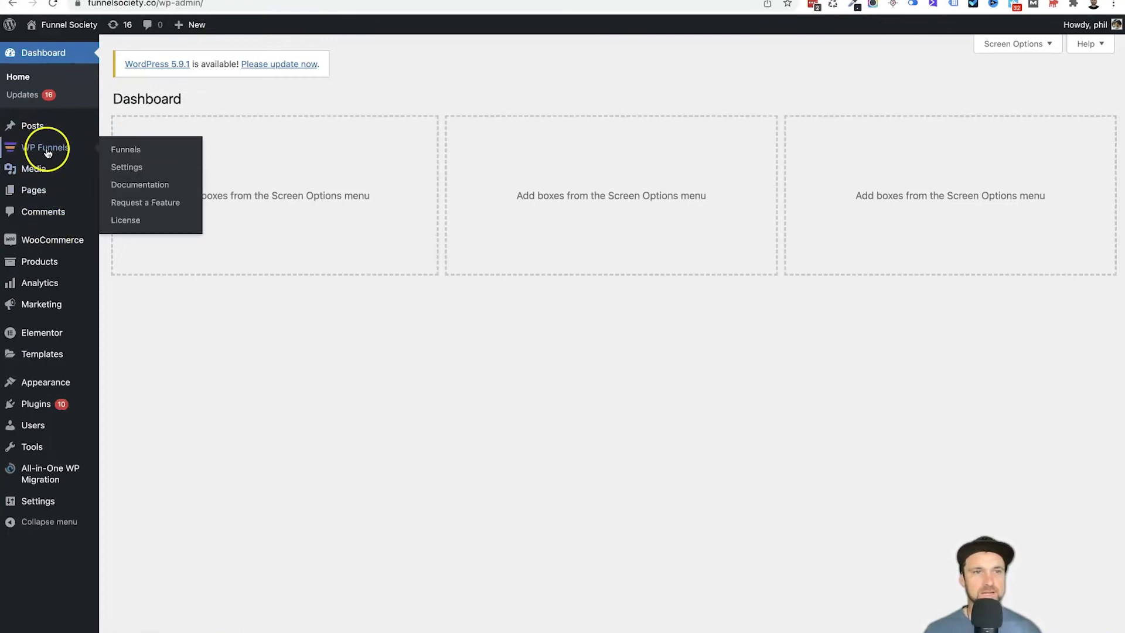
pyautogui.moveTo(50, 477)
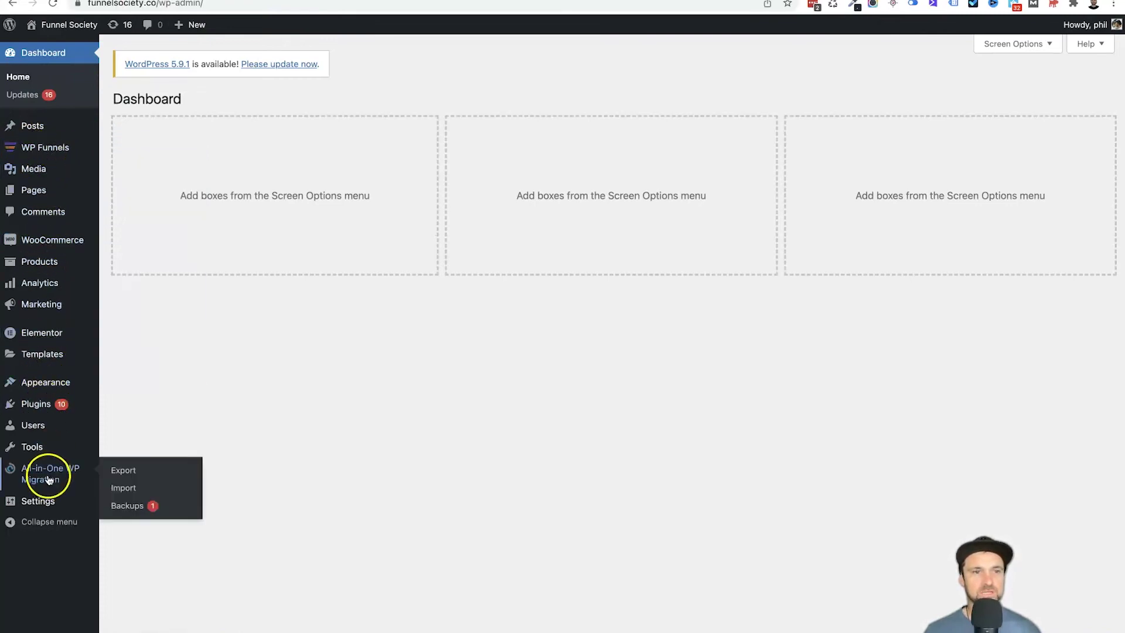
pyautogui.click(239, 9)
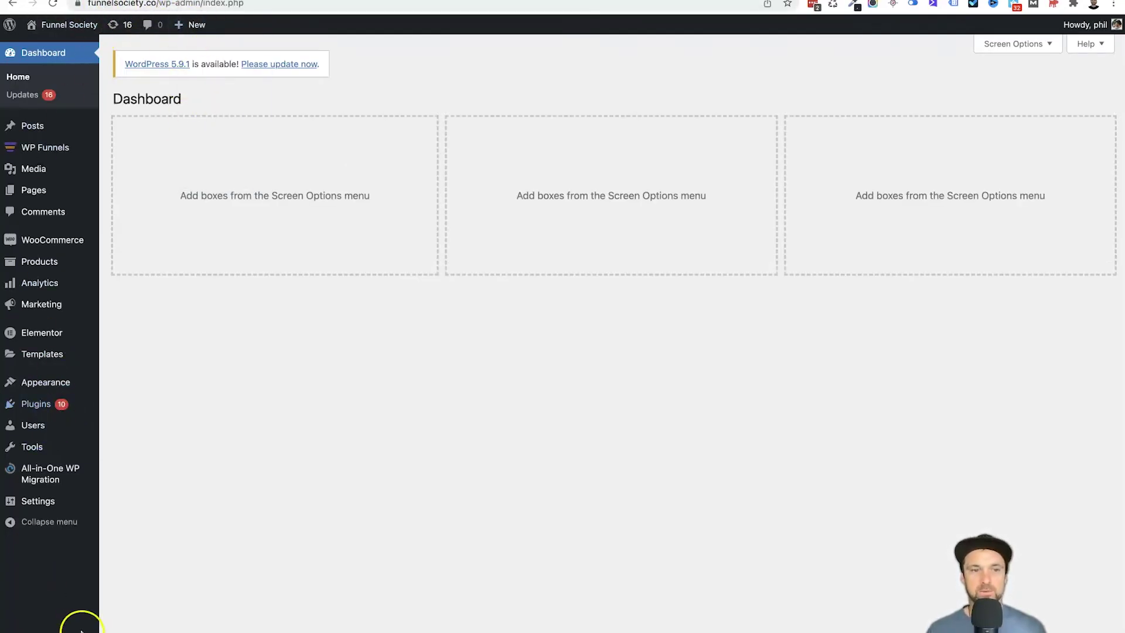
# Search 'simple website redirect' and install and activate the Simple Website Redirect plugin.
pyautogui.moveTo(61, 405)
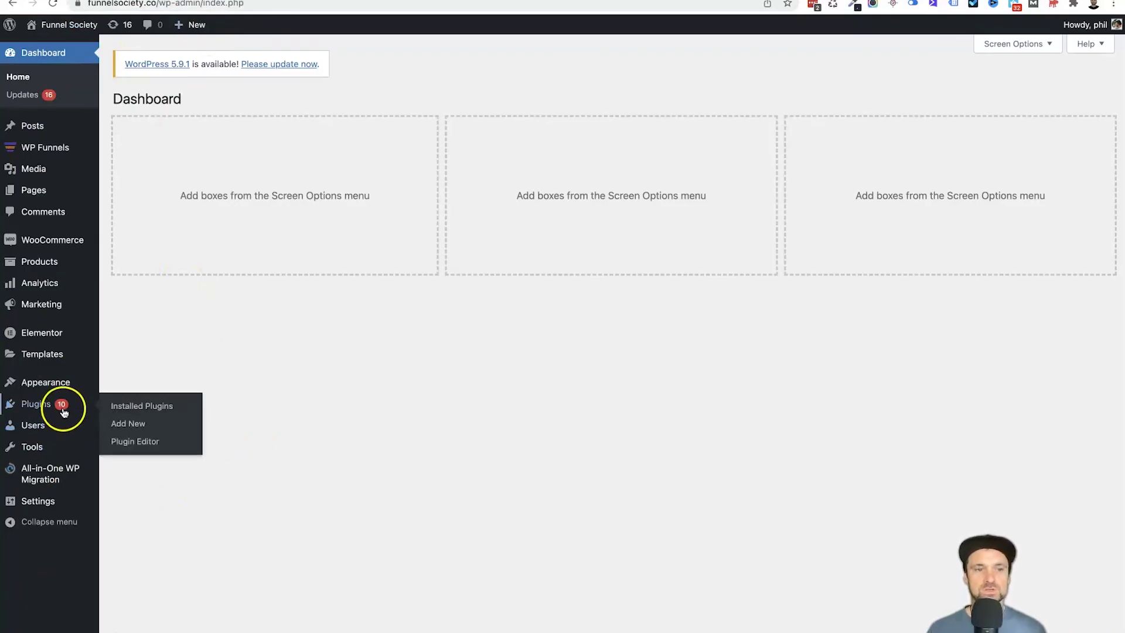
pyautogui.click(138, 421)
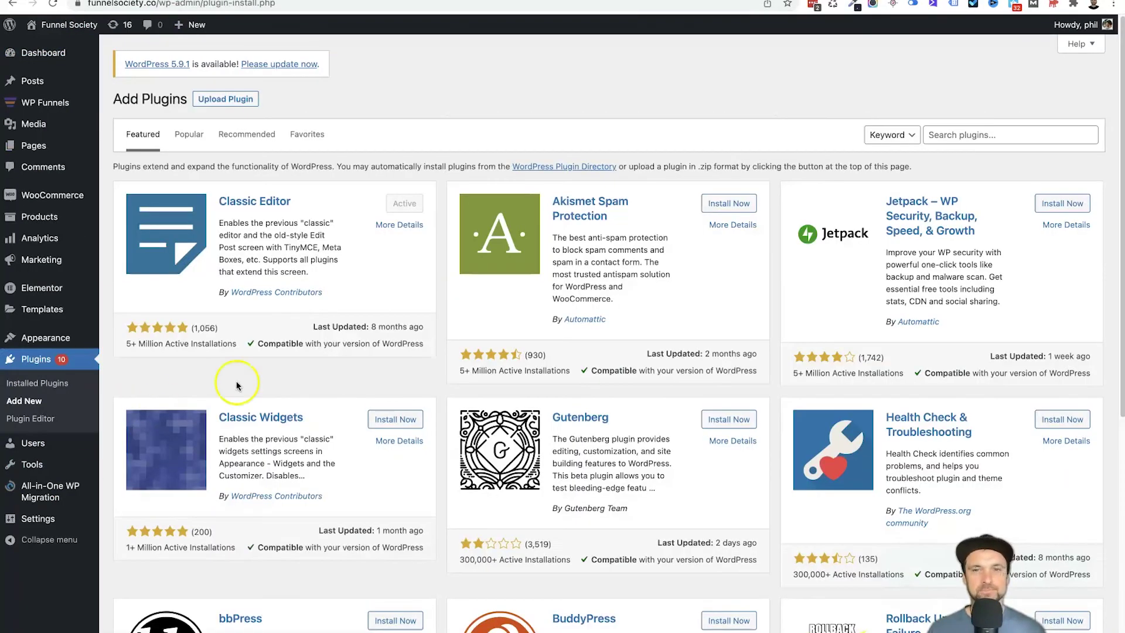
pyautogui.click(986, 142)
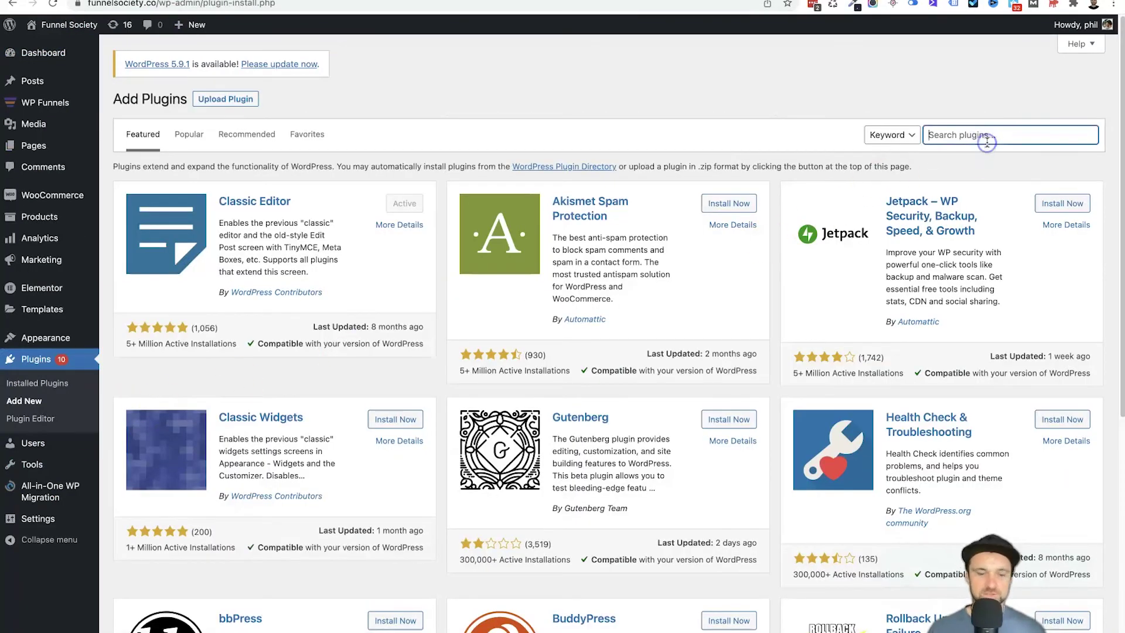
pyautogui.write('simple redire')
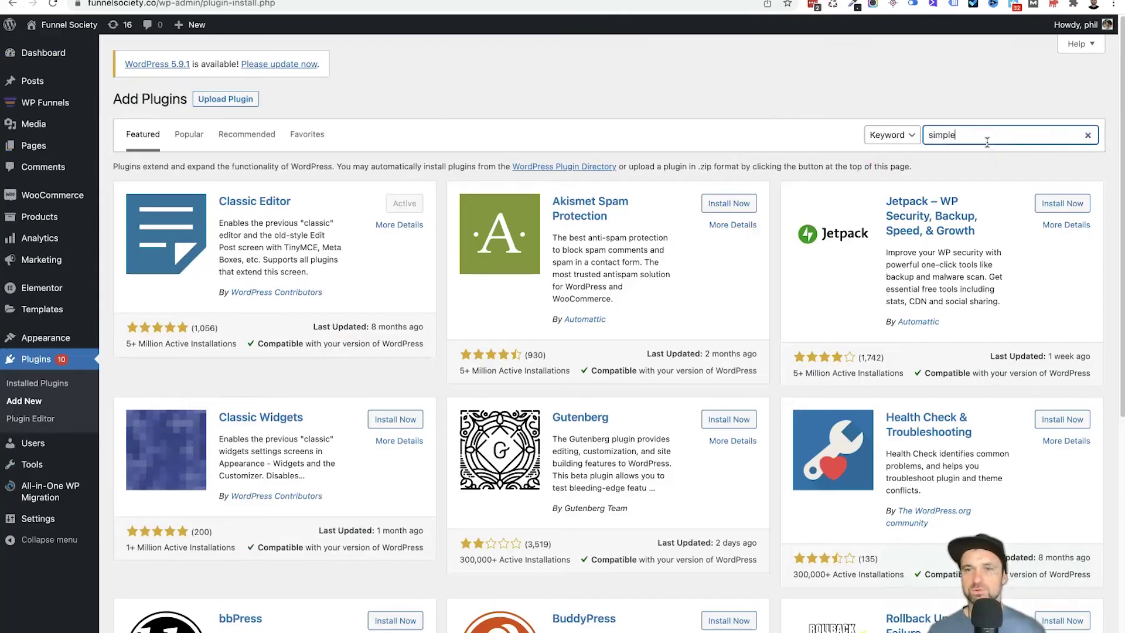
pyautogui.write('ct')
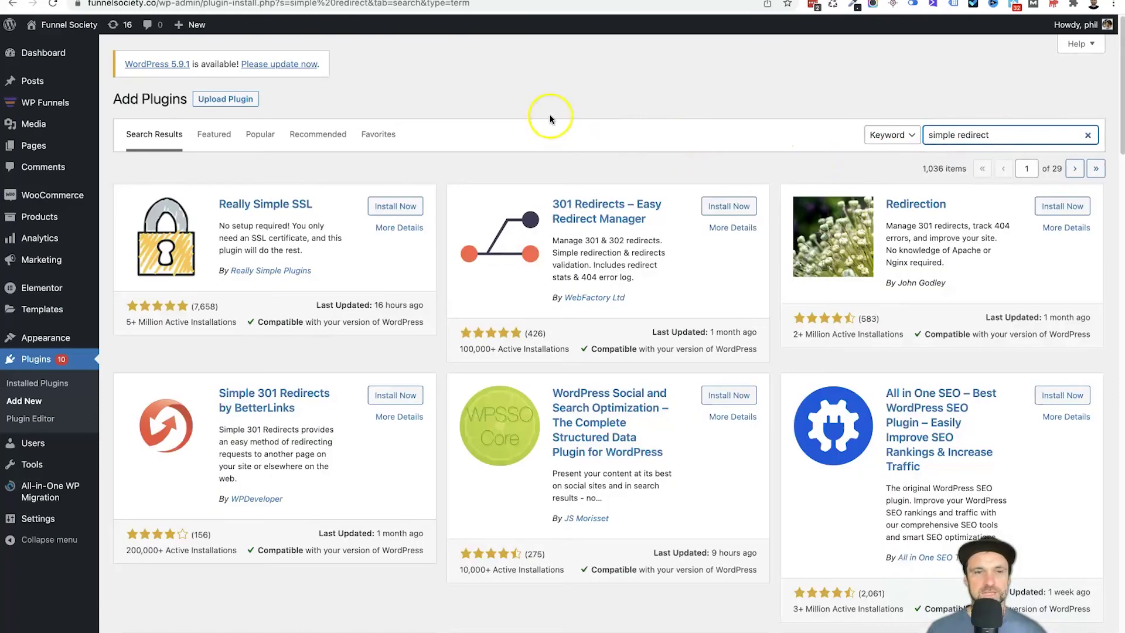
pyautogui.scroll(-3, 554, 102)
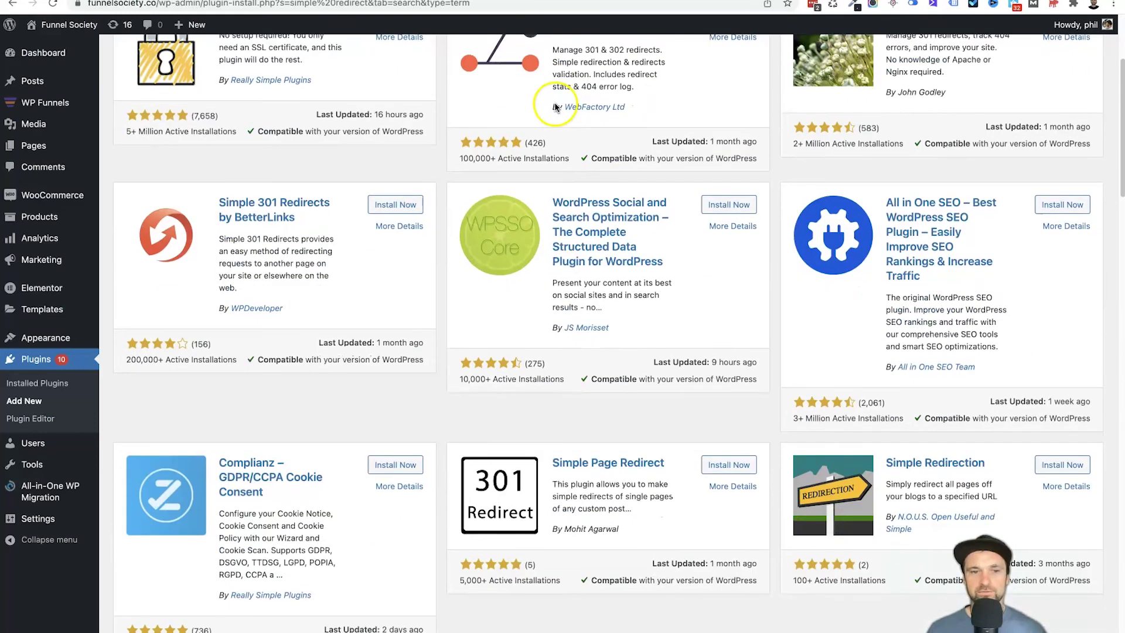
pyautogui.scroll(3, 644, 100)
pyautogui.scroll(-3, 744, 93)
pyautogui.scroll(3, 765, 197)
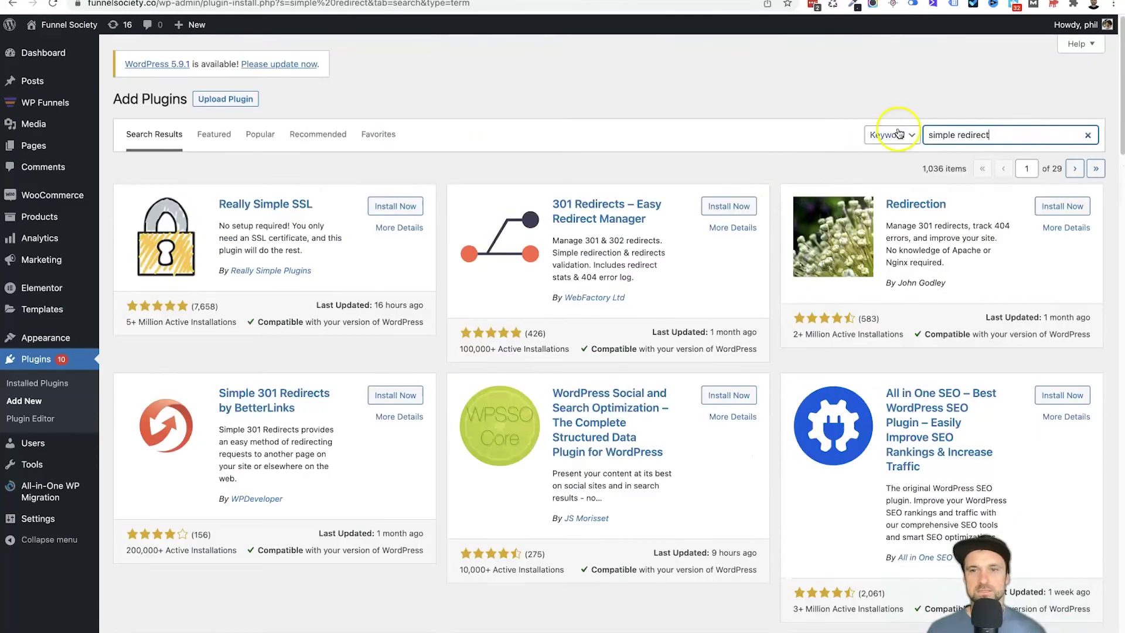
pyautogui.click(956, 136)
pyautogui.write('website')
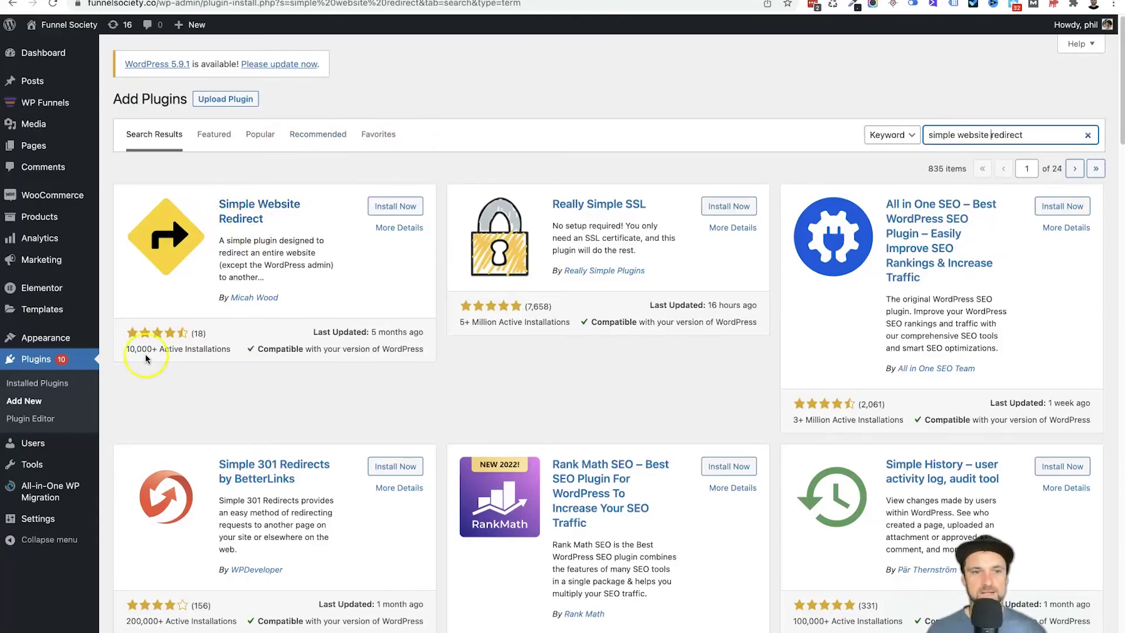
pyautogui.click(405, 208)
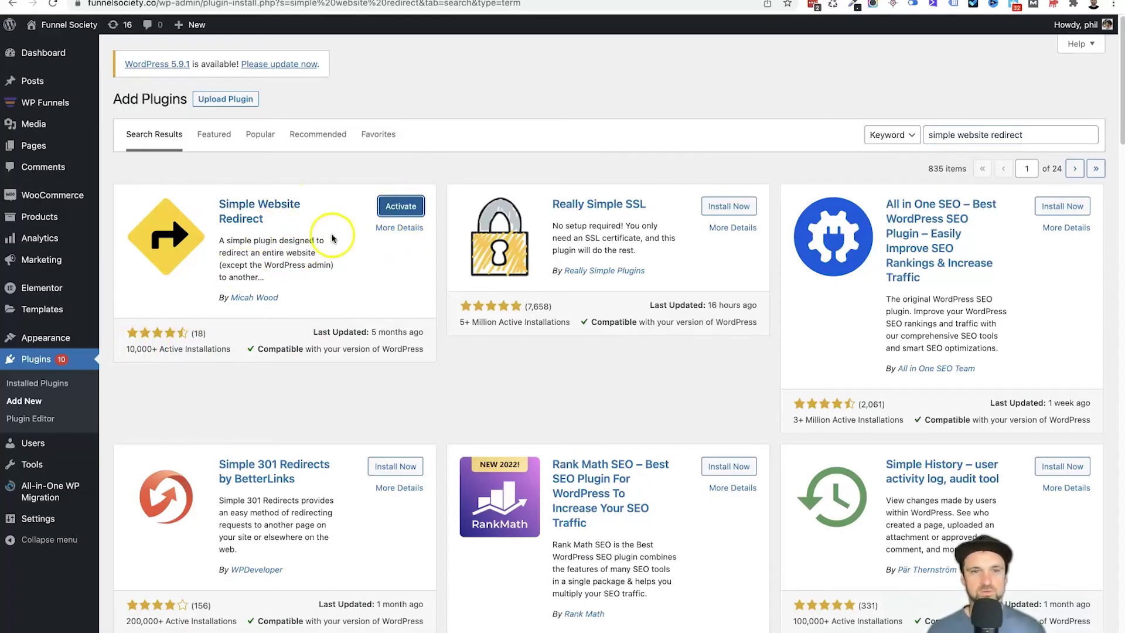
pyautogui.click(390, 207)
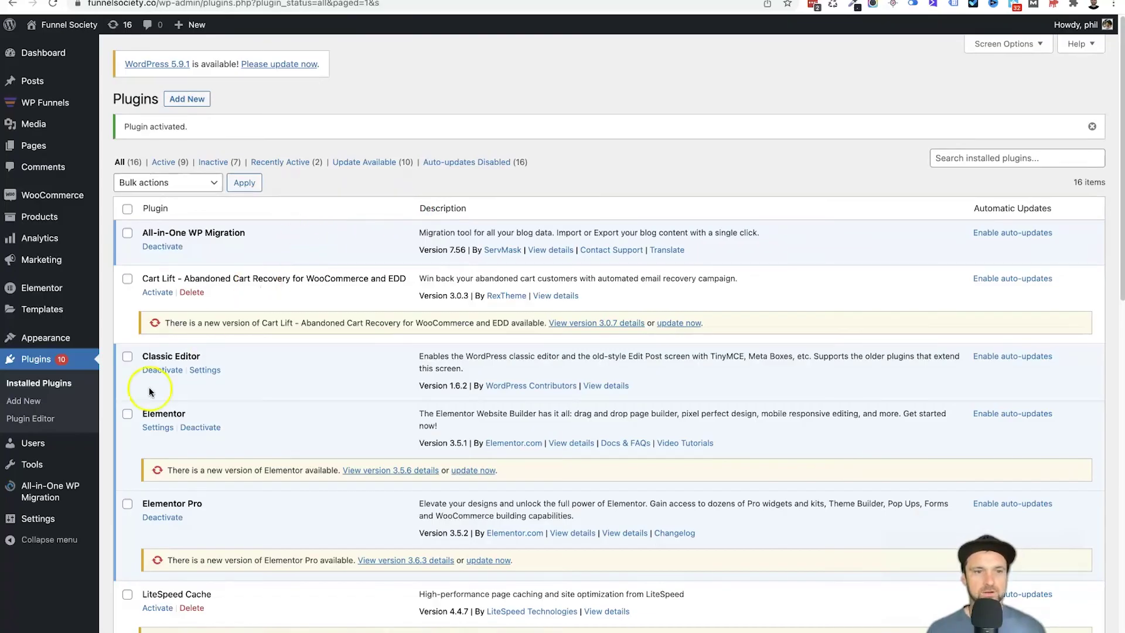
pyautogui.moveTo(69, 518)
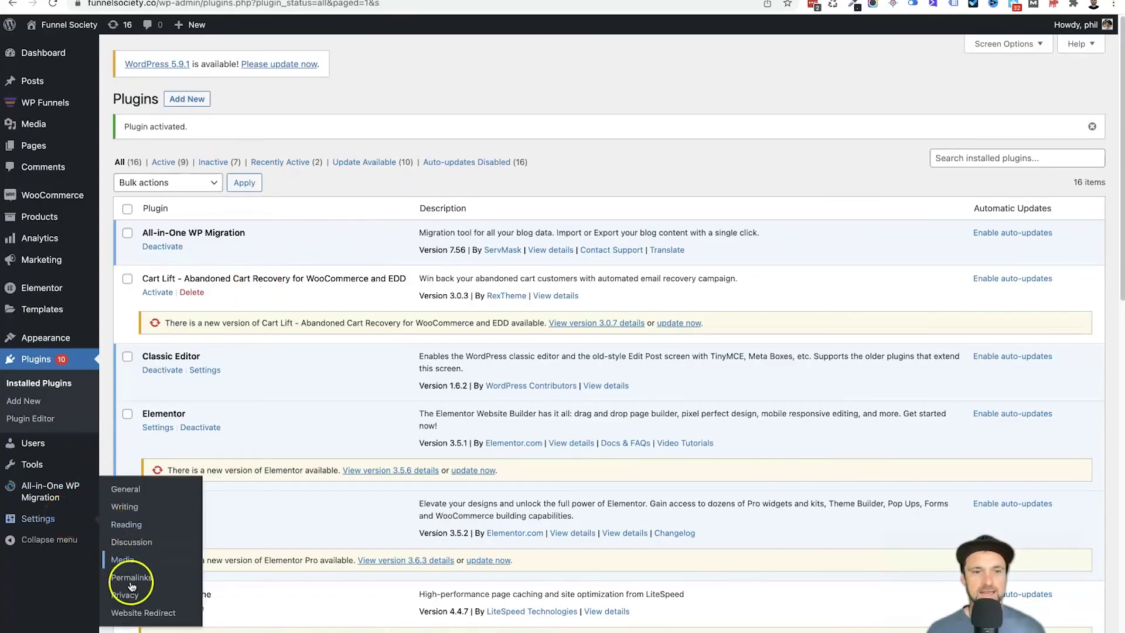
pyautogui.click(174, 618)
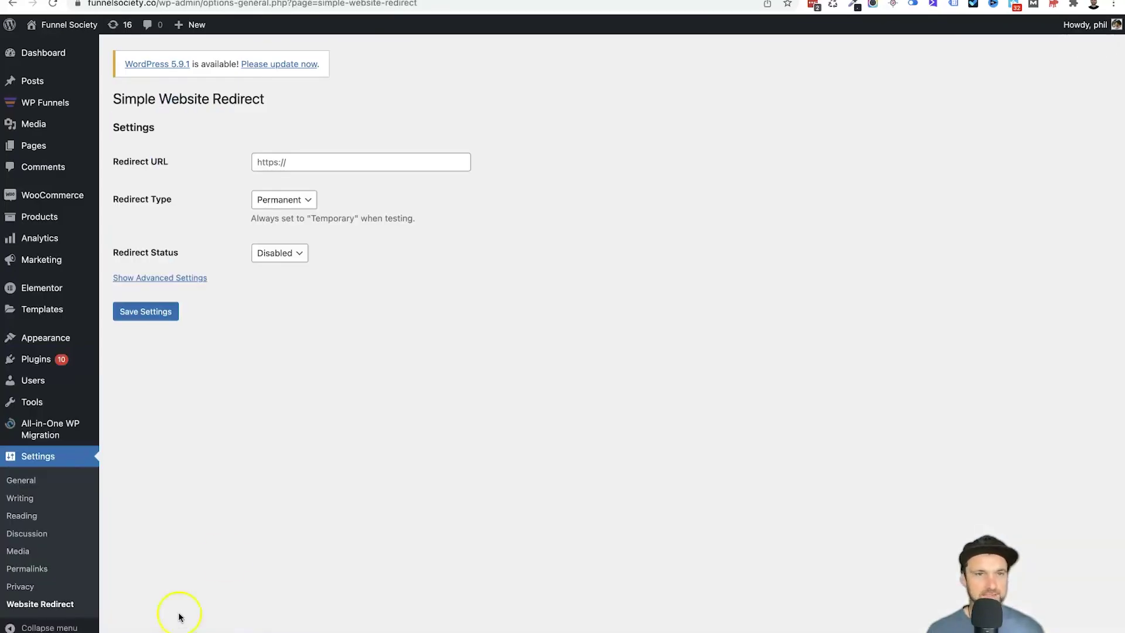
pyautogui.moveTo(112, 161); pyautogui.dragTo(177, 158)
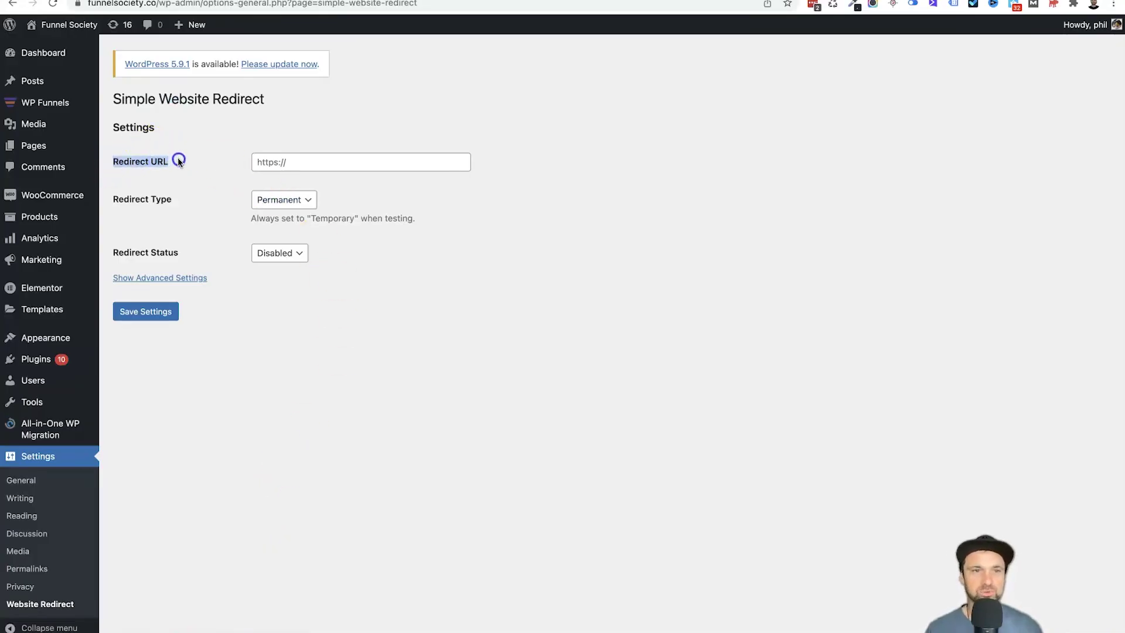
pyautogui.click(178, 157)
pyautogui.click(338, 162)
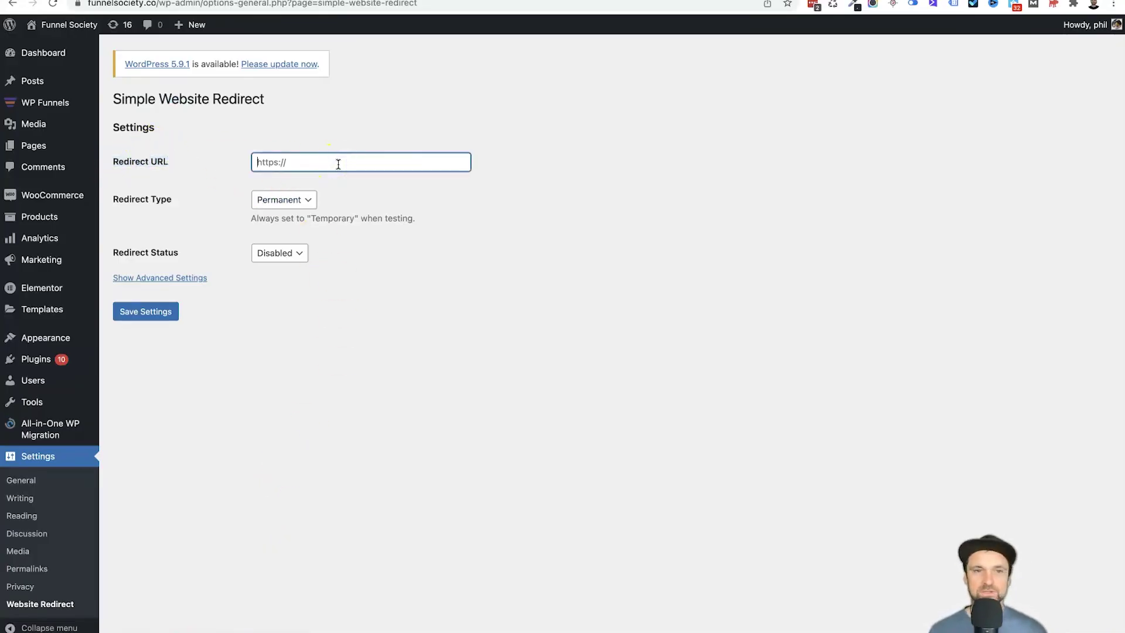
pyautogui.write('http:')
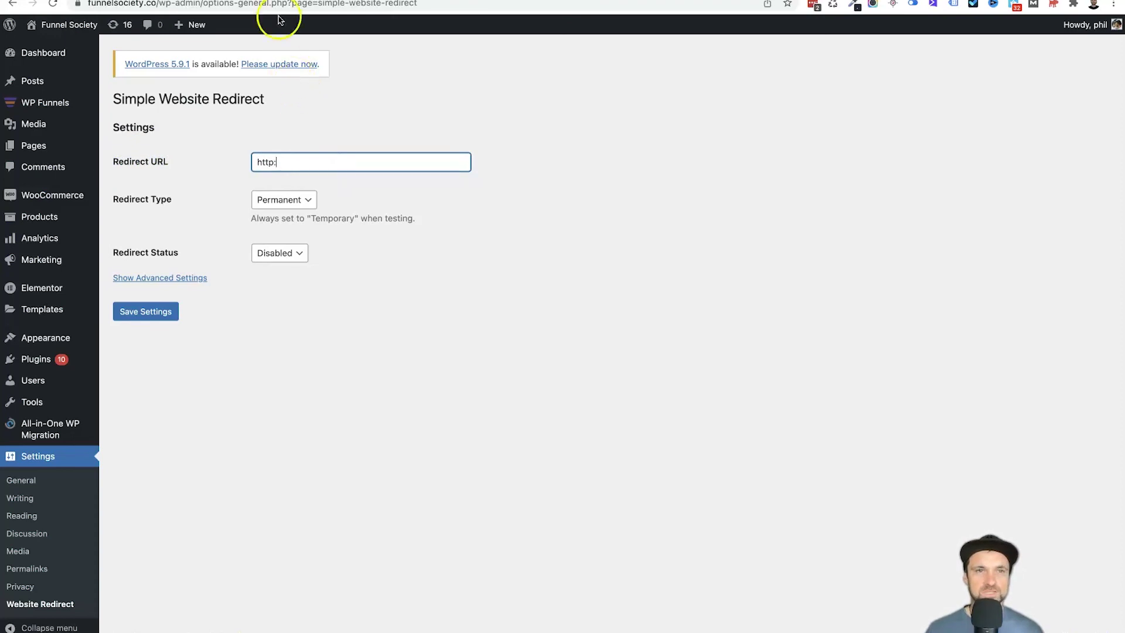
pyautogui.click(280, 2)
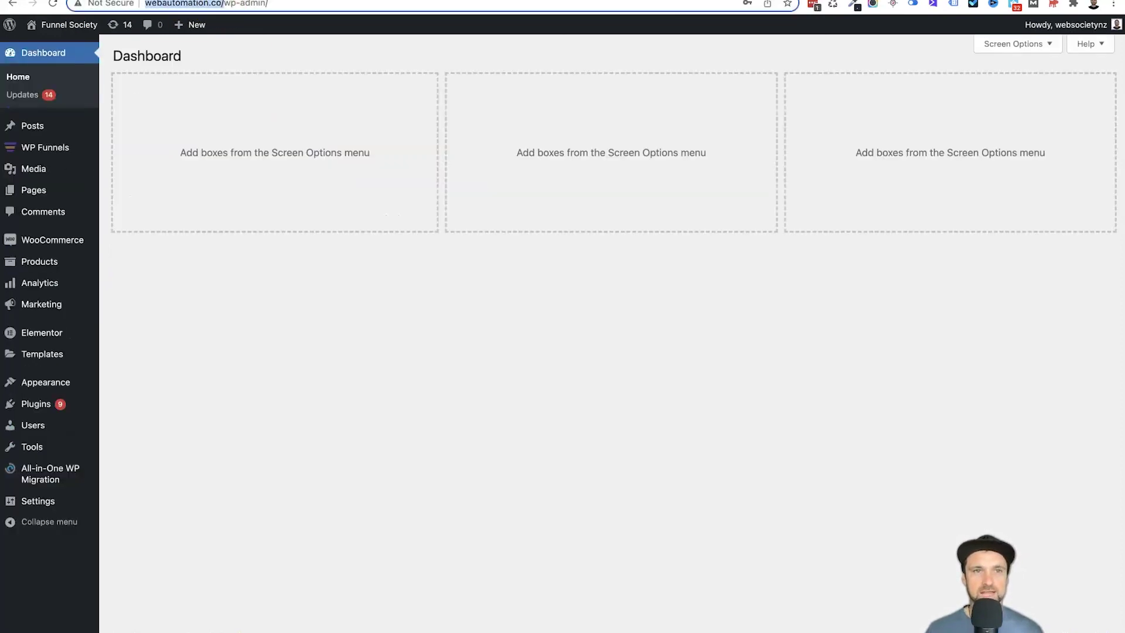
pyautogui.click(223, 3)
pyautogui.write('//webautomation.co/')
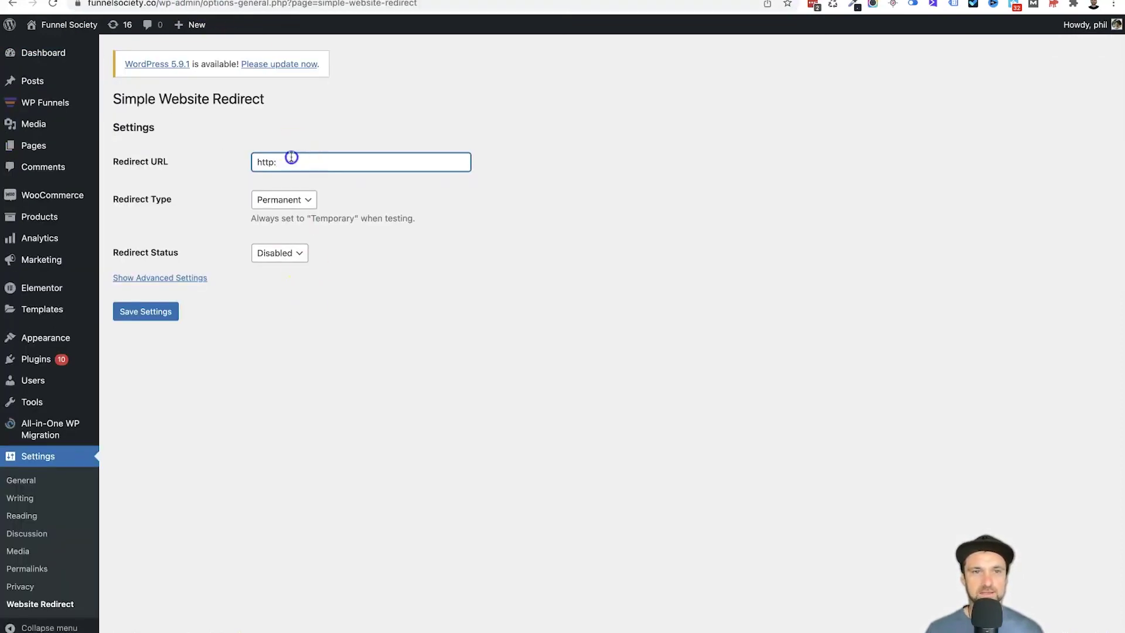
pyautogui.click(320, 314)
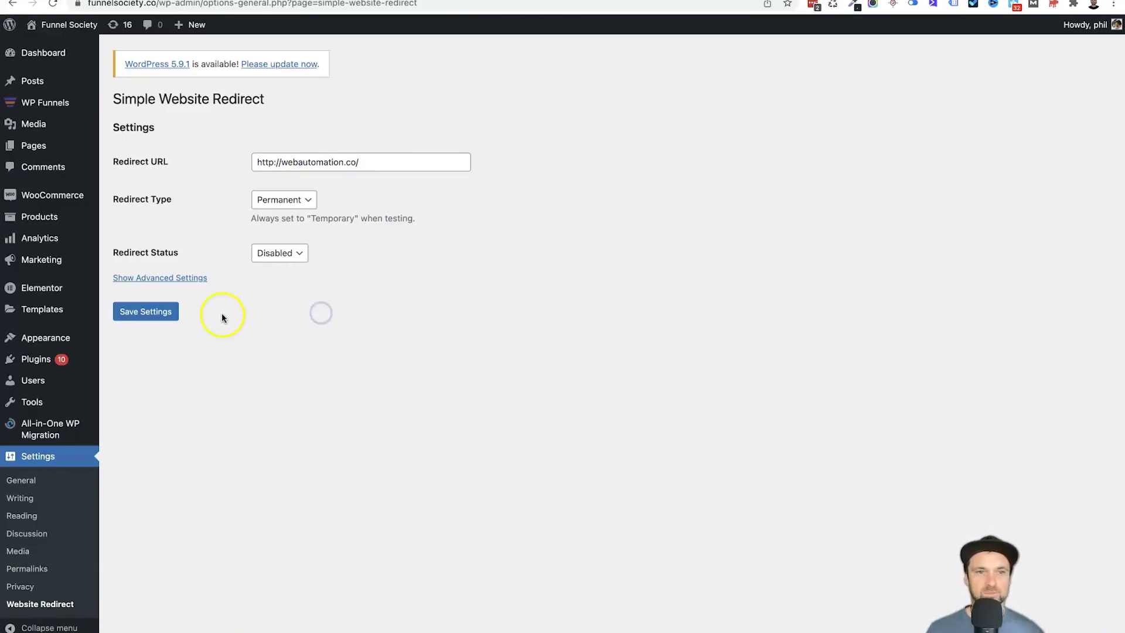
# Set the Redirect Status to Enabled and save the redirect settings.
pyautogui.click(277, 254)
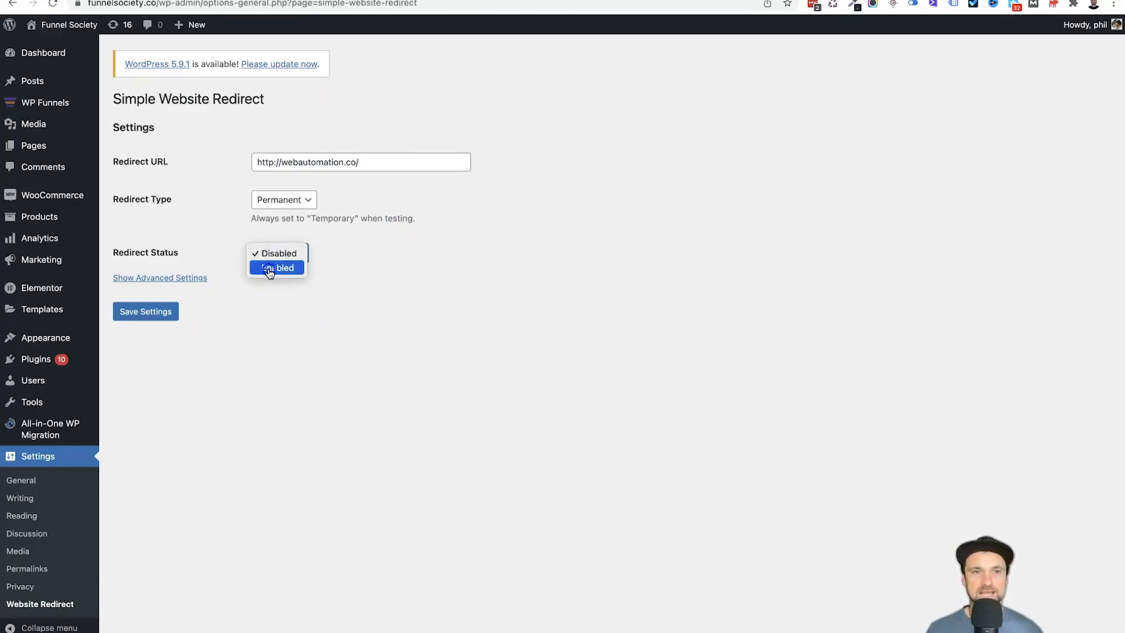
pyautogui.click(272, 268)
pyautogui.click(162, 314)
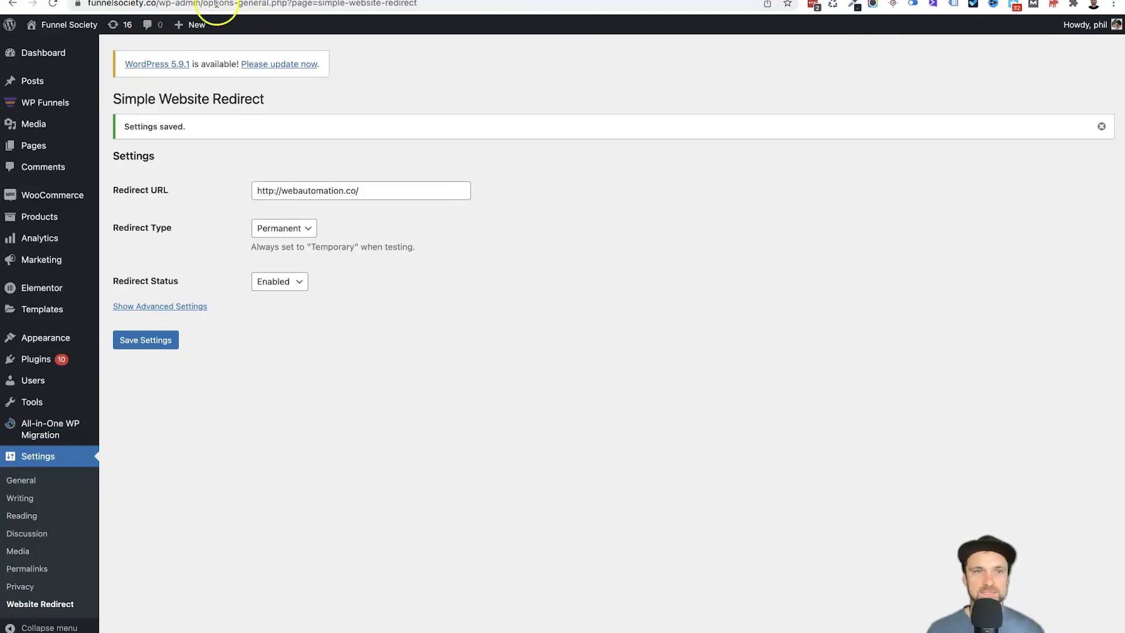
# Load the copied funnelsociety.co address in a new tab to check it redirects to webautomation.co.
pyautogui.moveTo(156, 3); pyautogui.dragTo(89, 4)
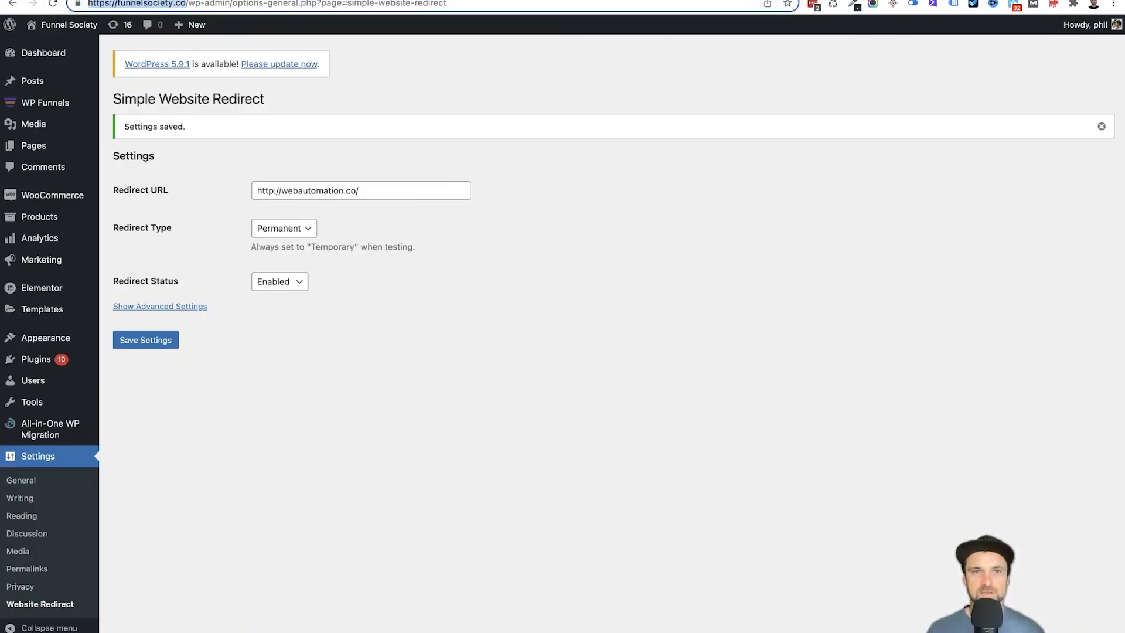
pyautogui.hotkey('ctrl', 'c')
pyautogui.hotkey('ctrl', 't')
pyautogui.hotkey('ctrl', 'v')
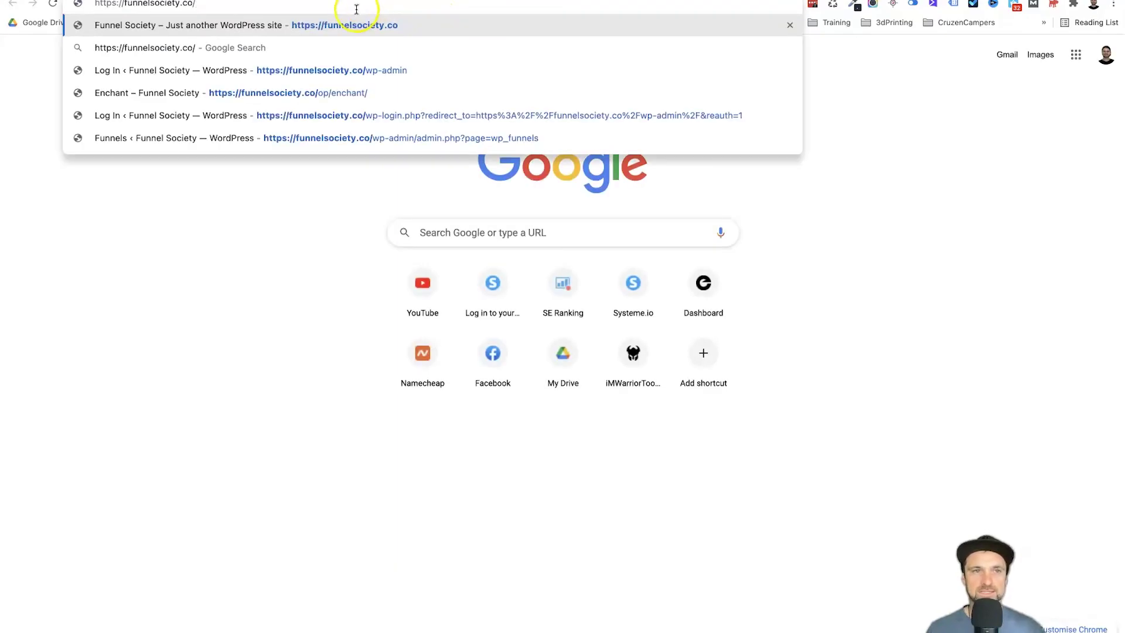
pyautogui.press('Return')
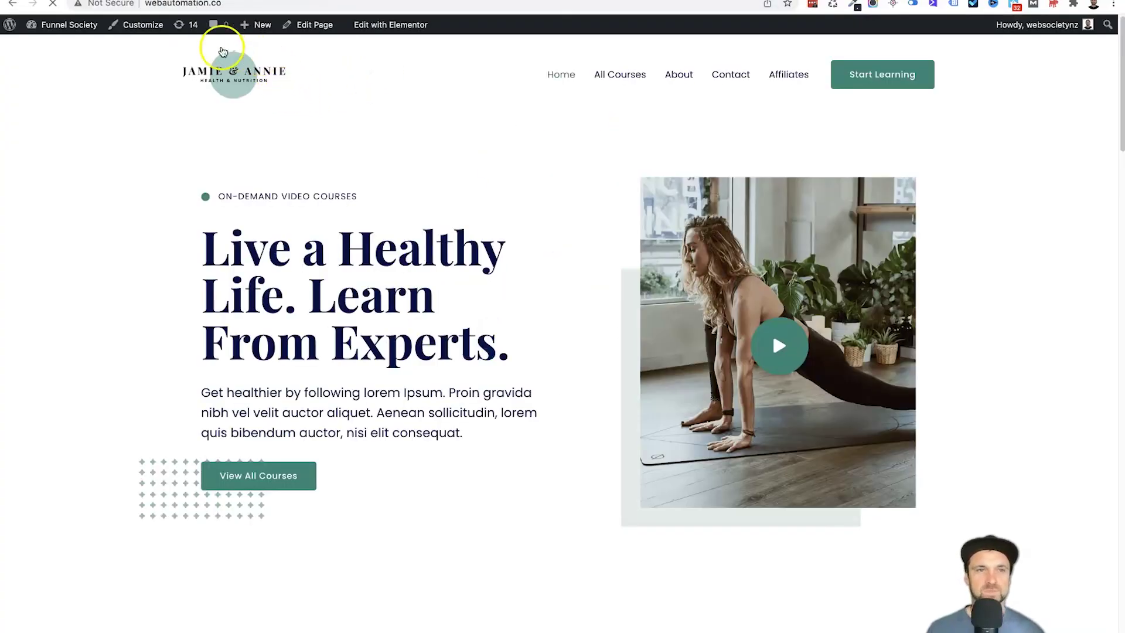